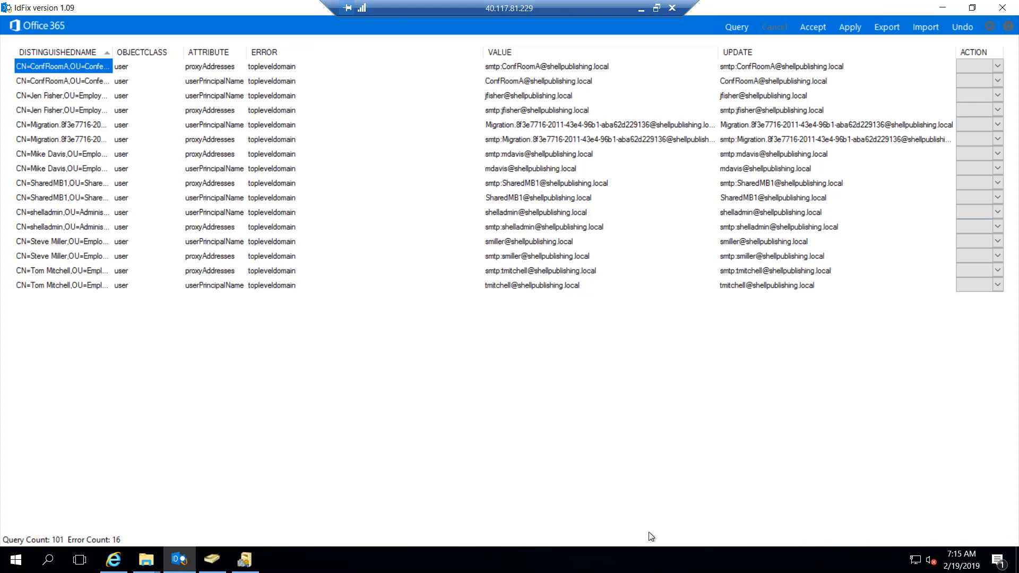
Add shellpublishing.com as an alternative UPN suffix in Active Directory Domains and Trusts, then minimize that console.
{"action": "left_click", "coordinate": [245, 560]}
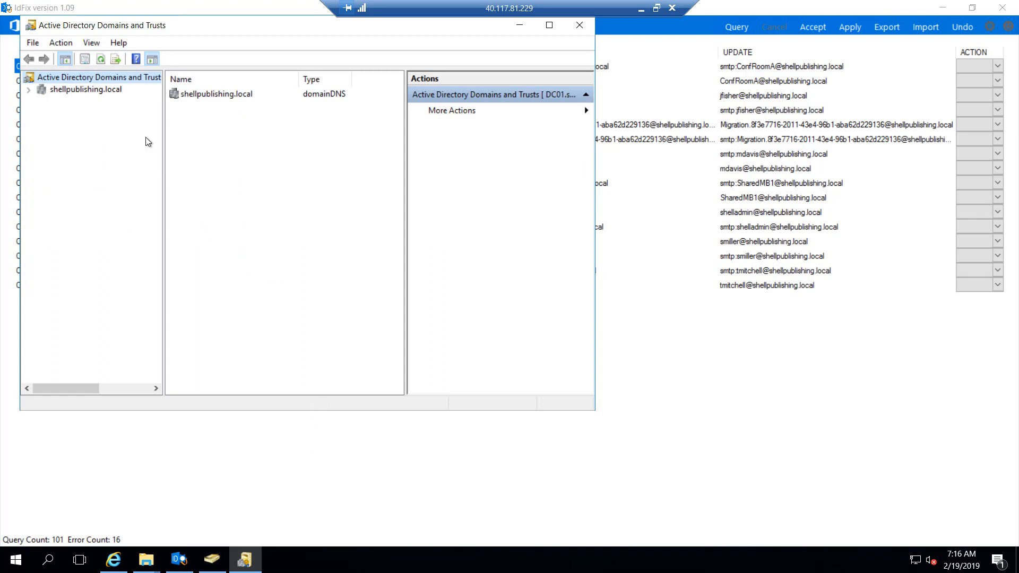
{"action": "right_click", "coordinate": [112, 78]}
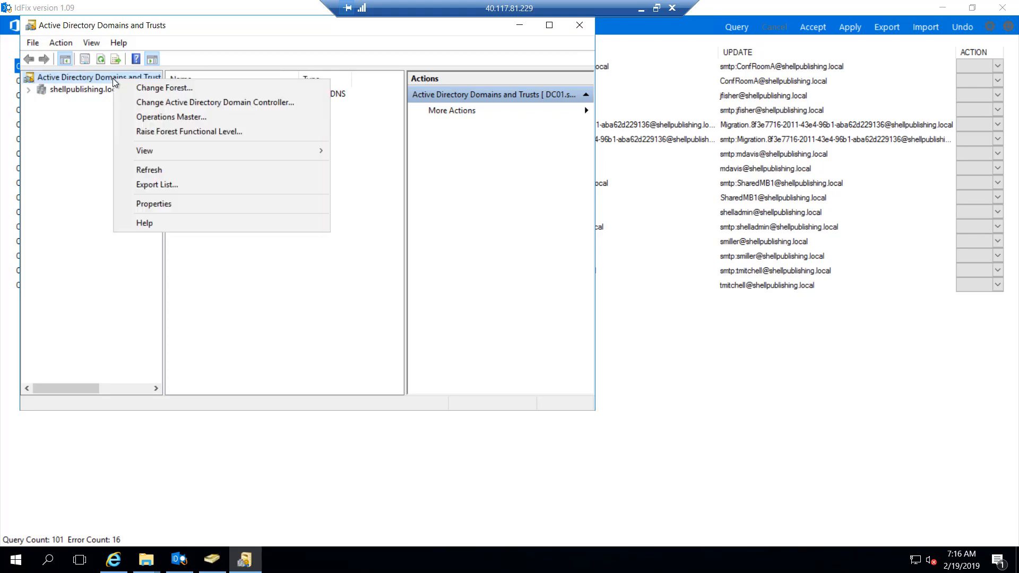
{"action": "left_click", "coordinate": [175, 205]}
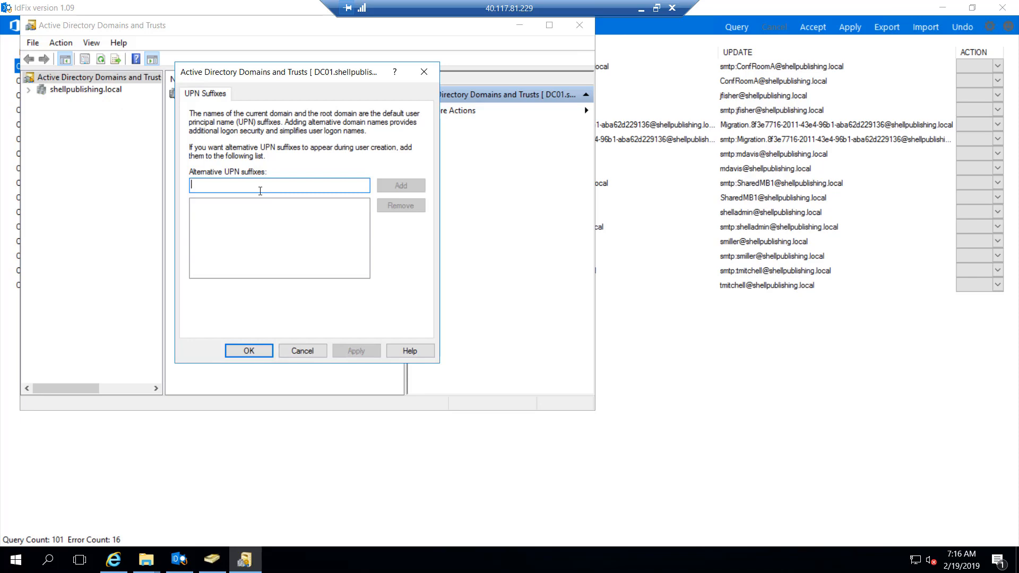
{"action": "type", "text": "shellp"}
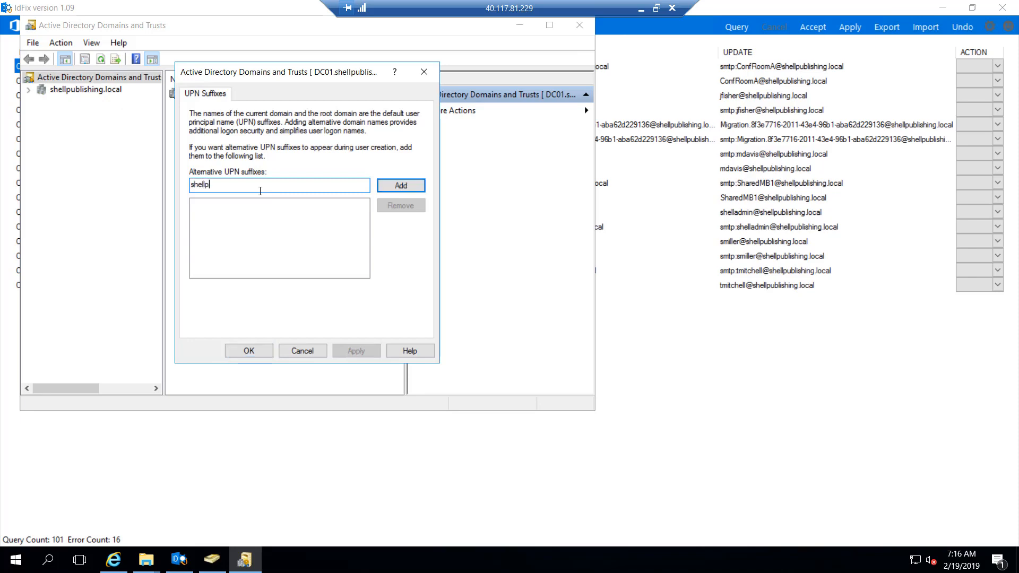
{"action": "type", "text": "ublishing.com"}
{"action": "left_click", "coordinate": [403, 185]}
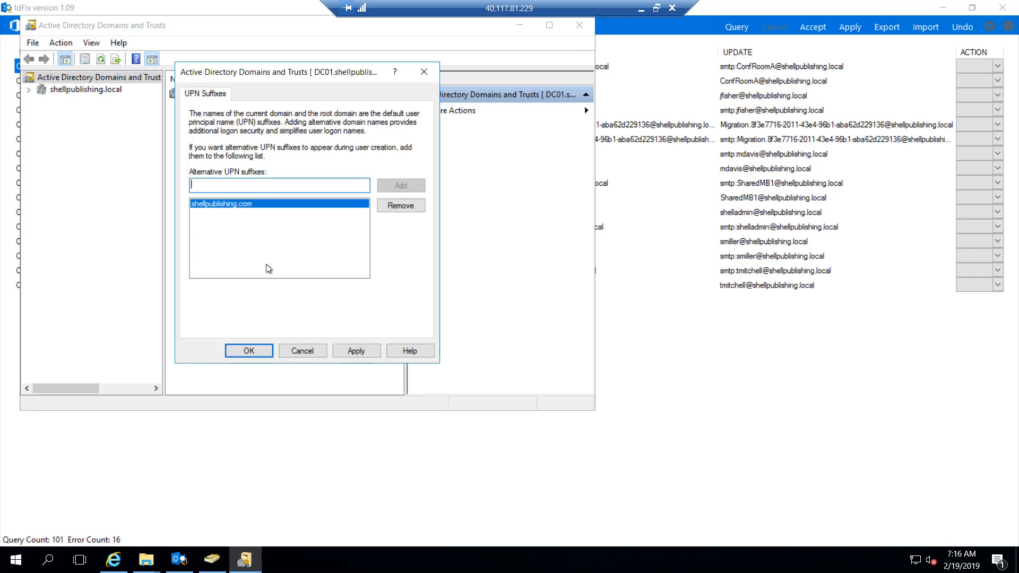
{"action": "left_click", "coordinate": [246, 351]}
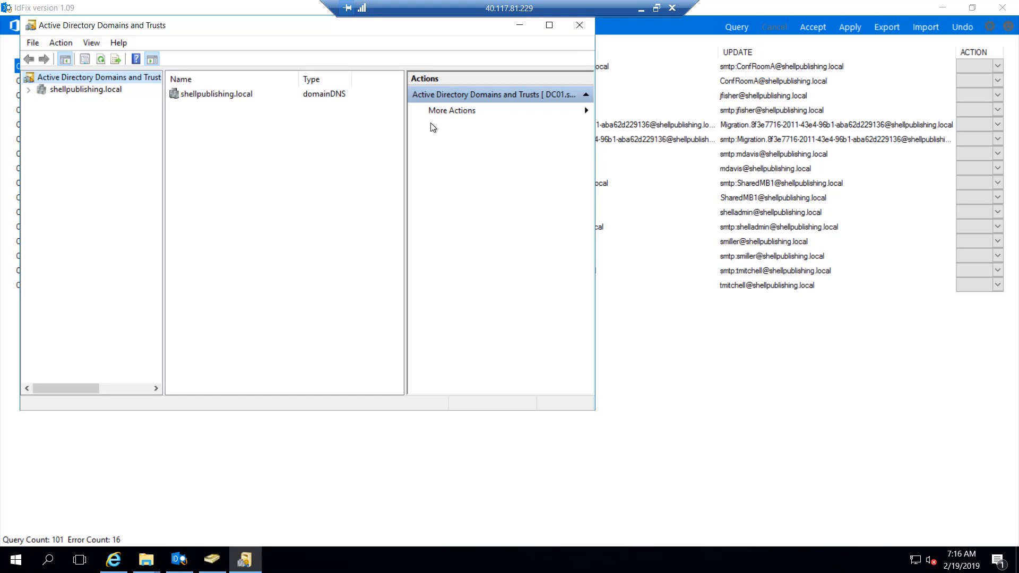
{"action": "left_click", "coordinate": [525, 25]}
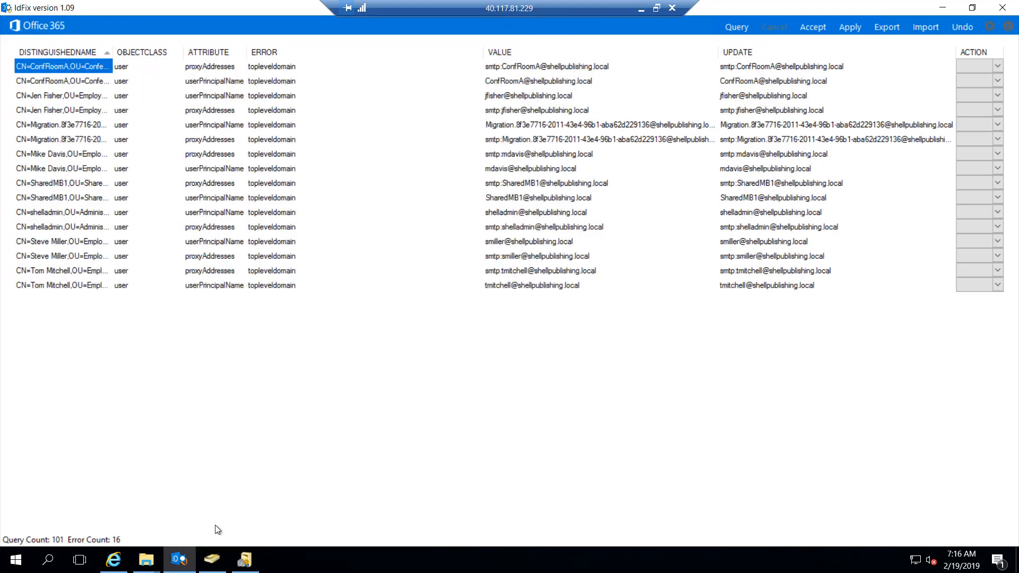
In Active Directory Users and Computers, enable Advanced Features and open the Employees organizational unit of shellpublishing.local.
{"action": "left_click", "coordinate": [214, 562]}
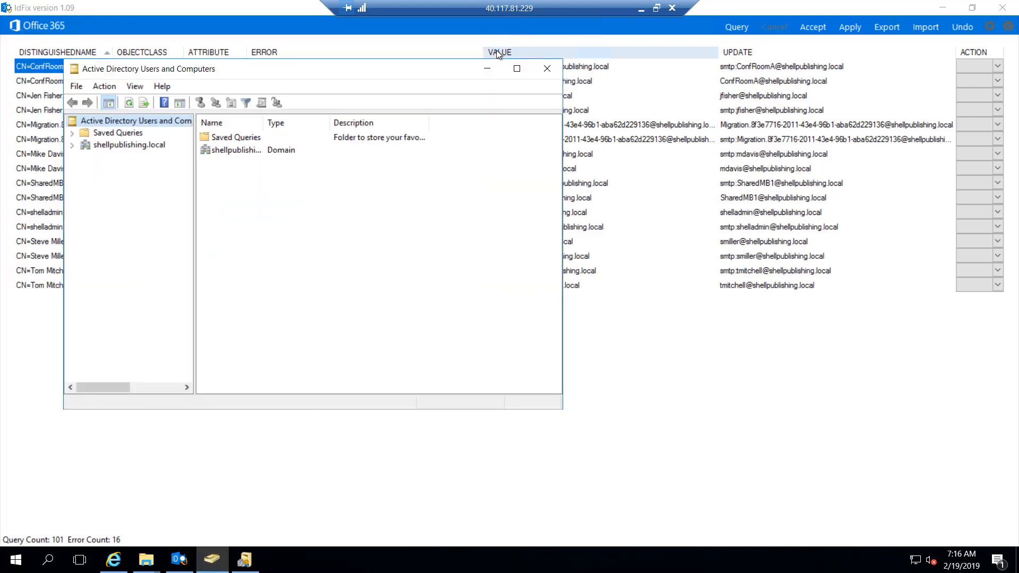
{"action": "left_click", "coordinate": [134, 88]}
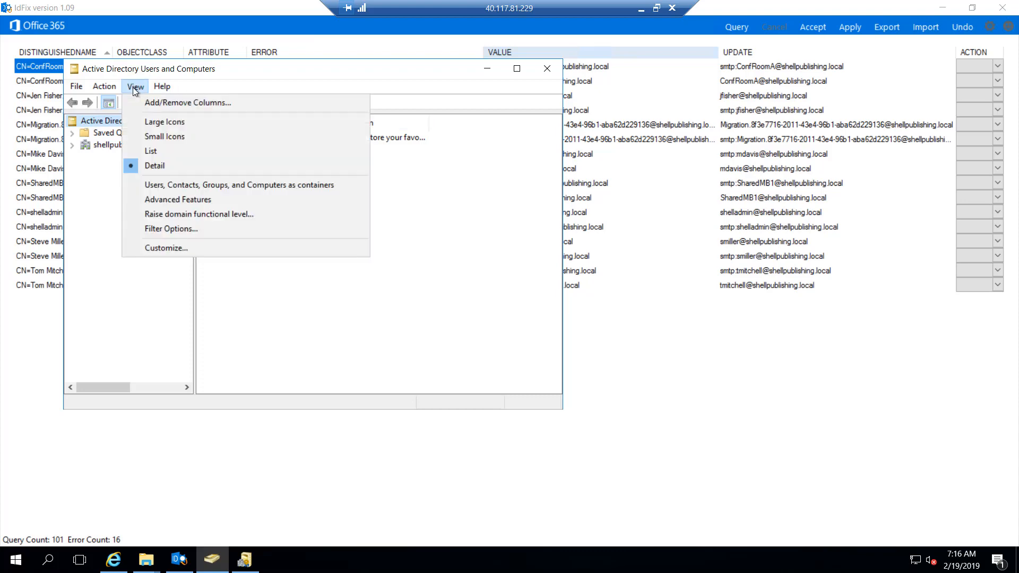
{"action": "left_click", "coordinate": [174, 199]}
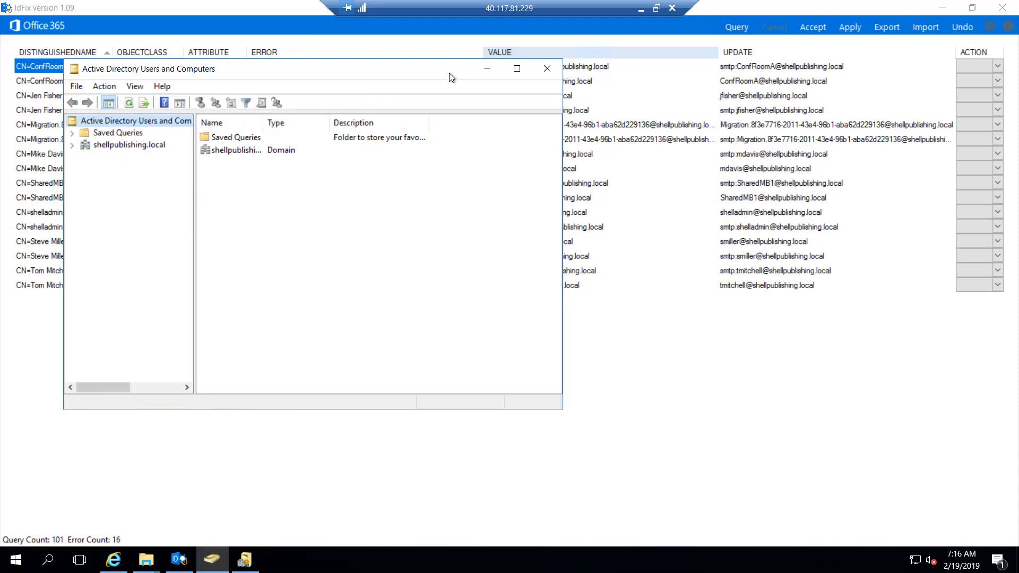
{"action": "left_click", "coordinate": [72, 147]}
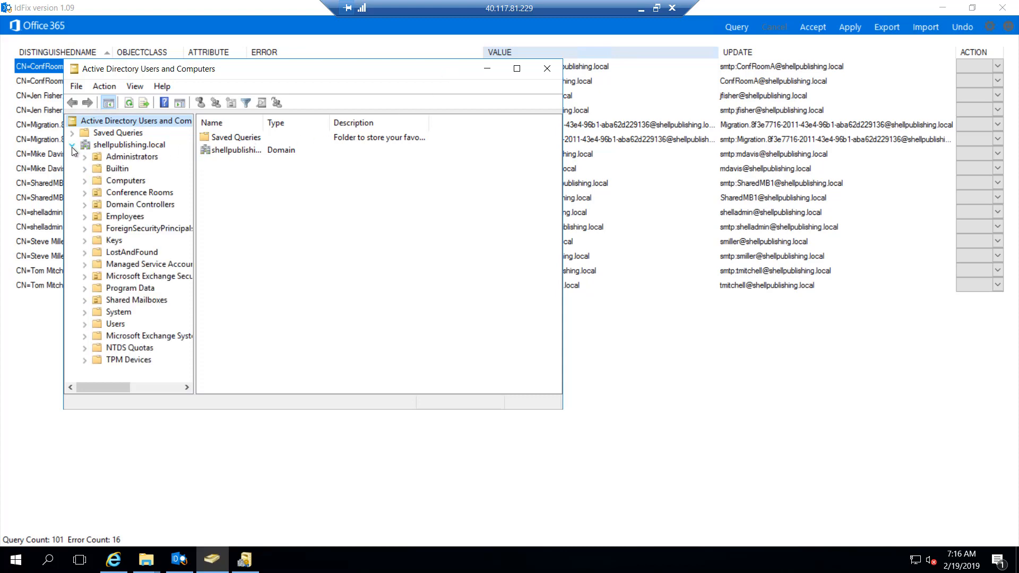
{"action": "left_click", "coordinate": [122, 218]}
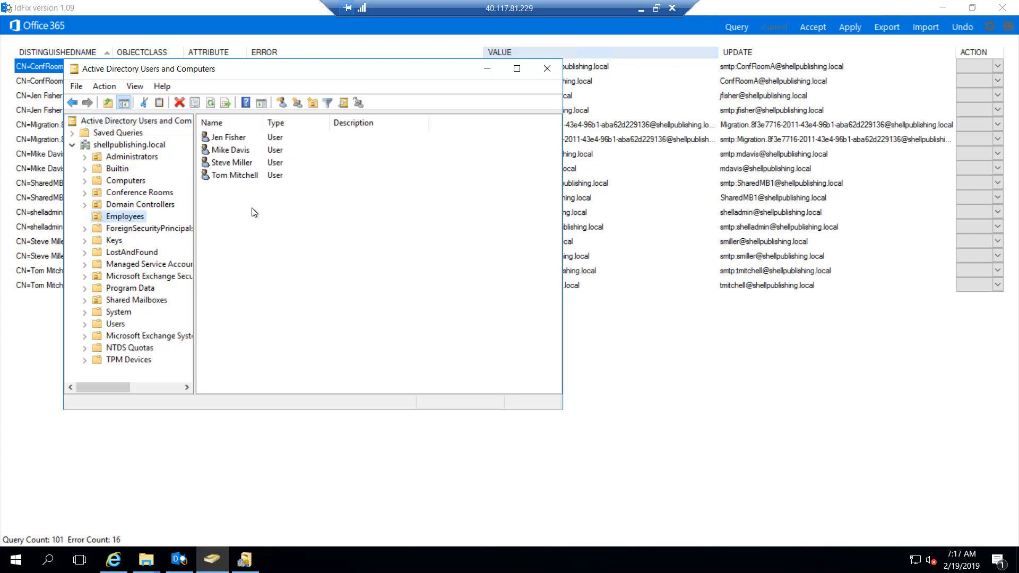
Examine the UPN suffixes available for the first employee's logon name in the account properties, without saving a change.
{"action": "right_click", "coordinate": [230, 141]}
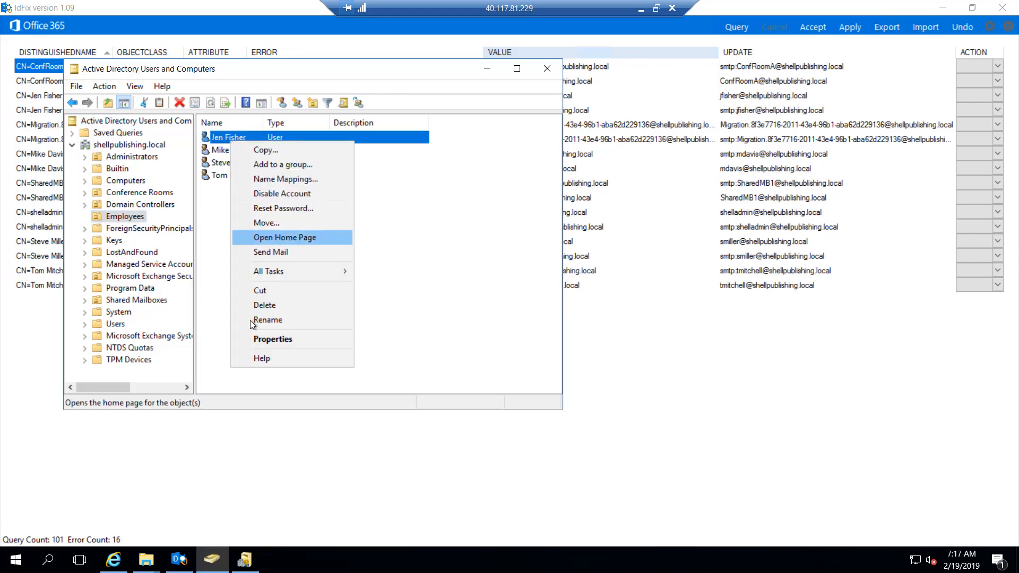
{"action": "left_click", "coordinate": [278, 340]}
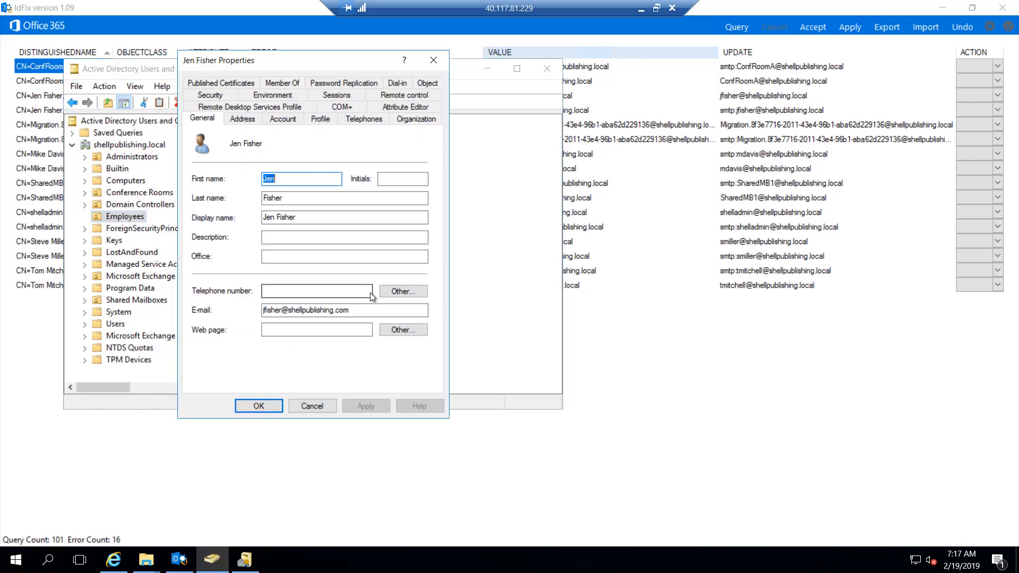
{"action": "left_click", "coordinate": [285, 120]}
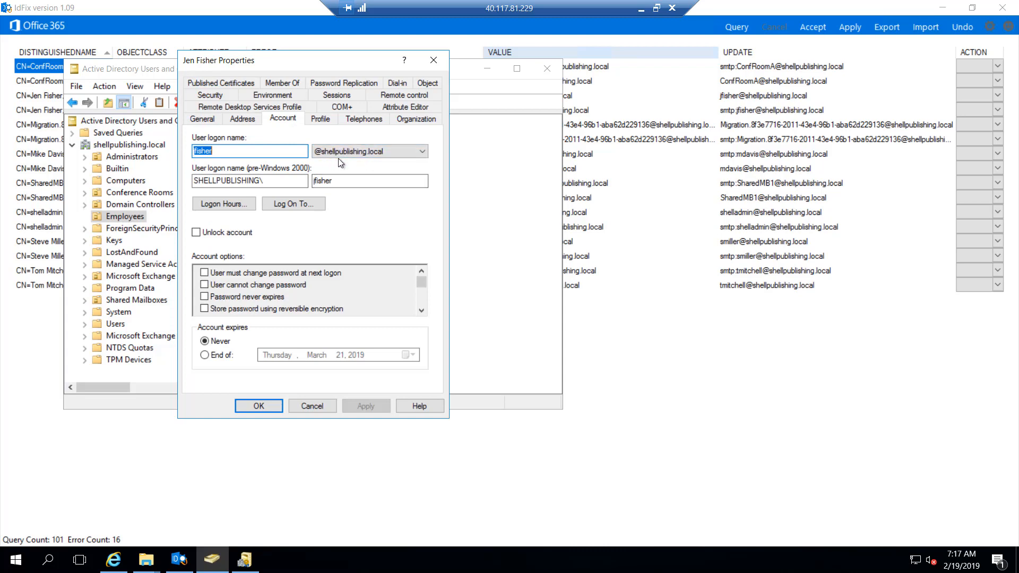
{"action": "left_click", "coordinate": [422, 152]}
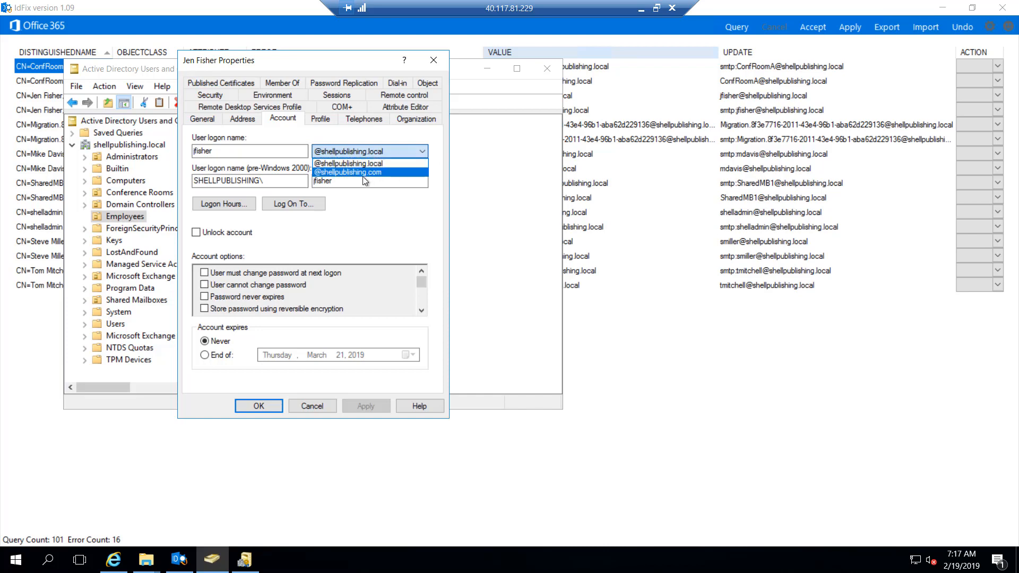
{"action": "left_click", "coordinate": [393, 209]}
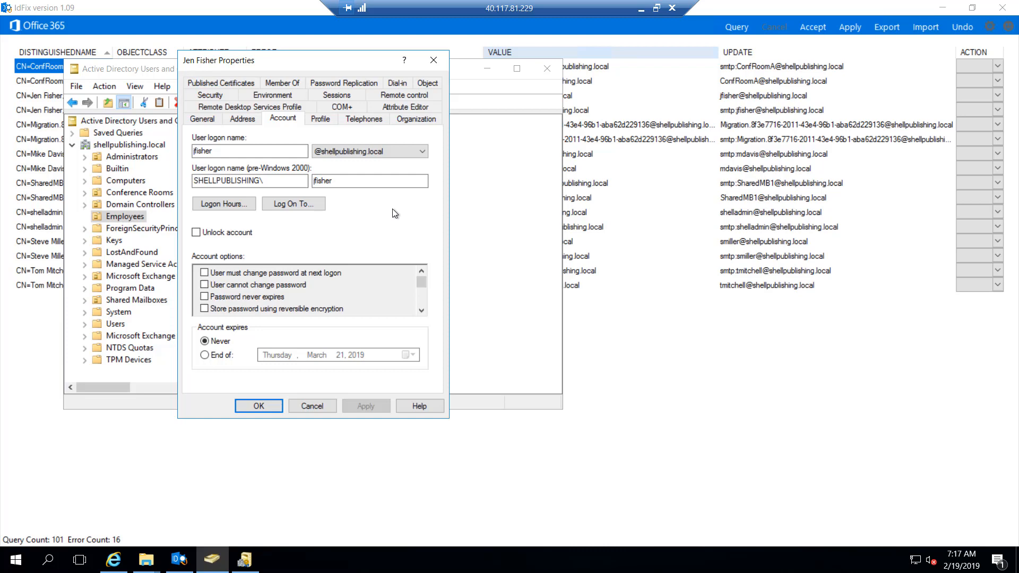
{"action": "left_click", "coordinate": [315, 407]}
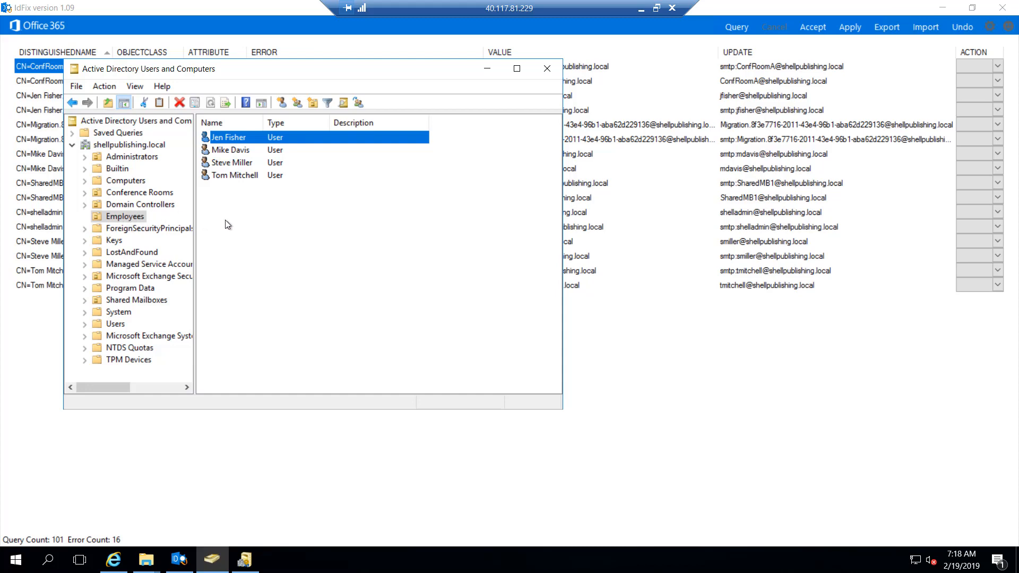
{"action": "left_click", "coordinate": [238, 177], "text": "shift"}
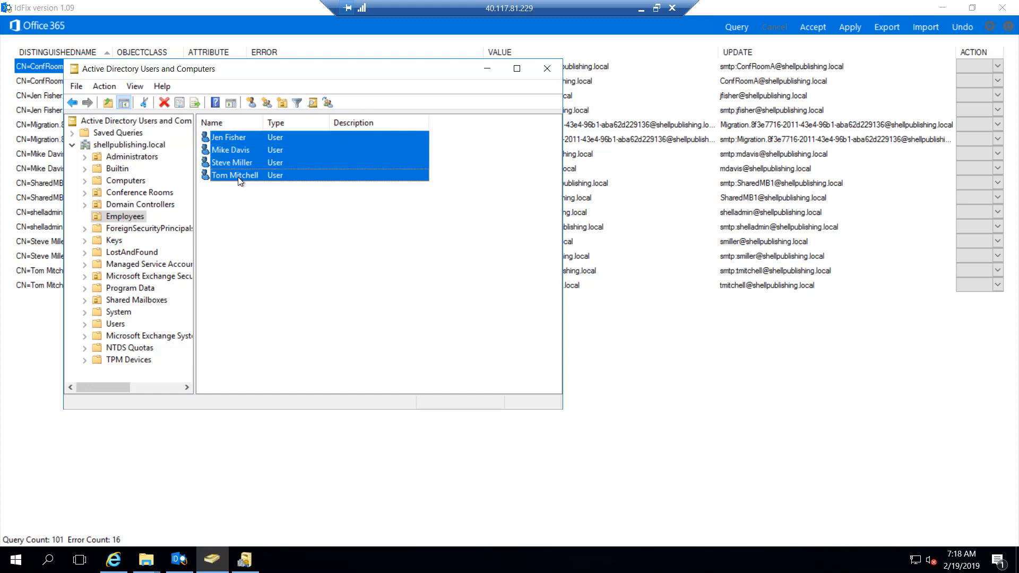
{"action": "right_click", "coordinate": [238, 177]}
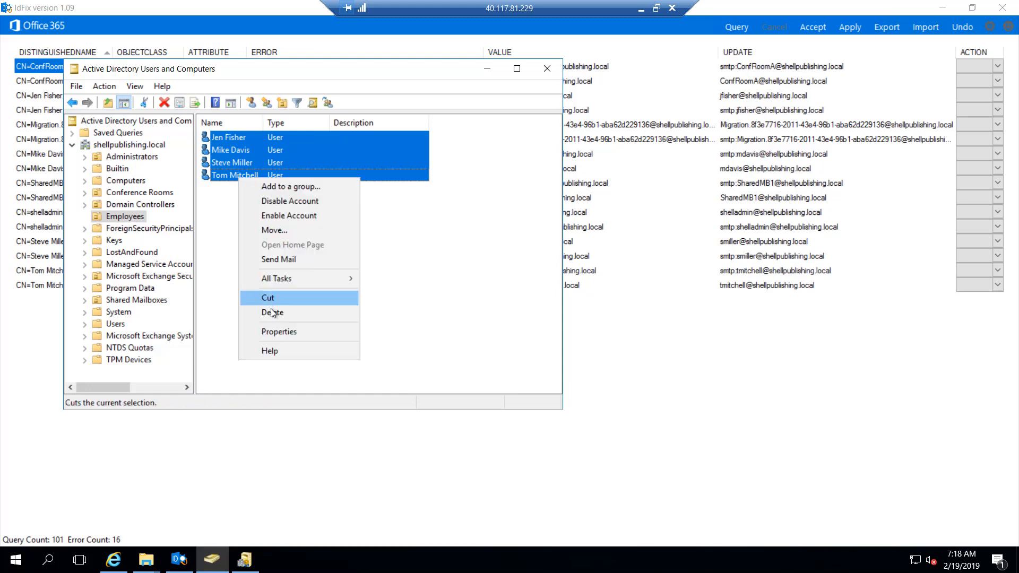
{"action": "left_click", "coordinate": [284, 332]}
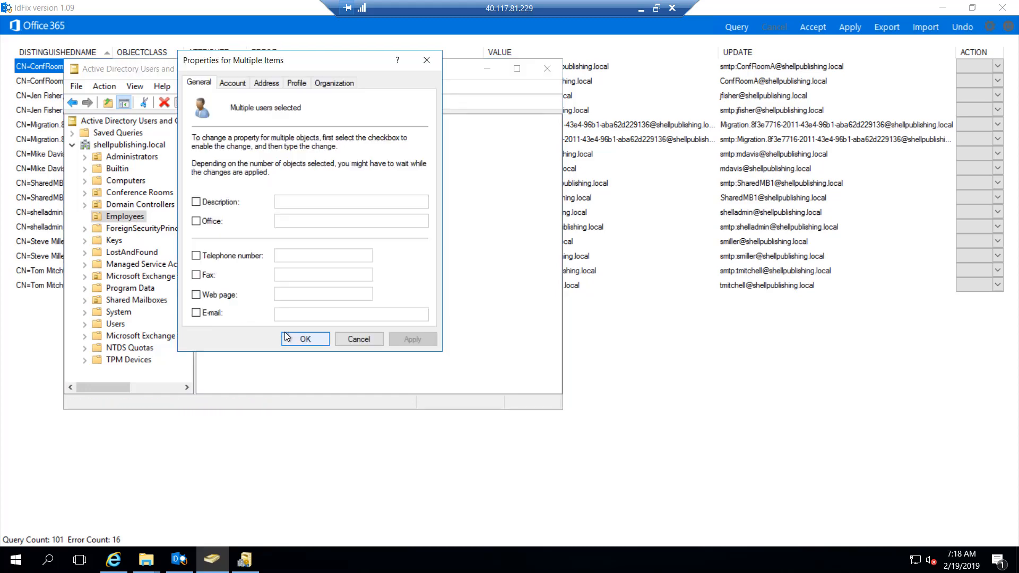
{"action": "left_click", "coordinate": [234, 84]}
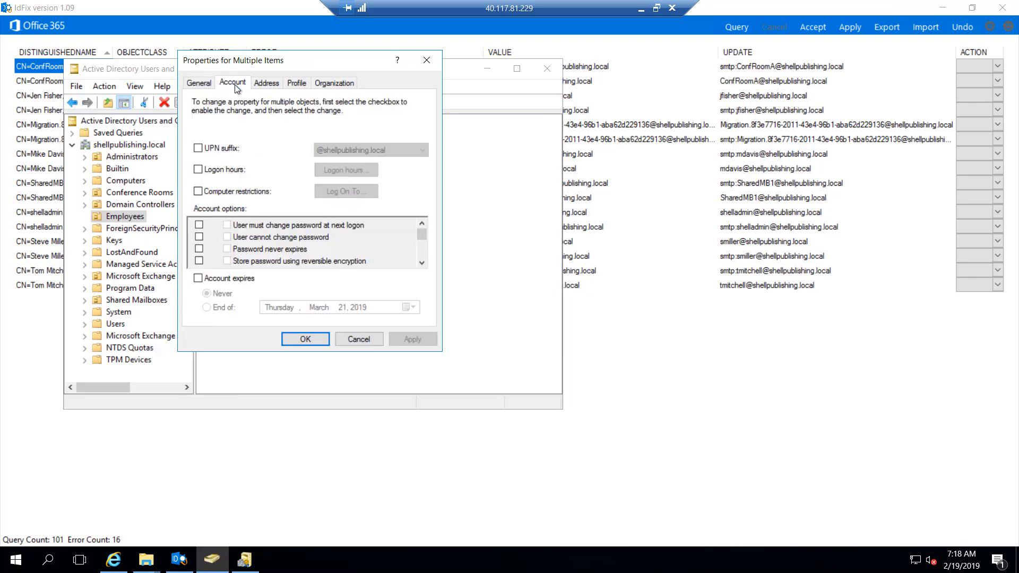
{"action": "left_click", "coordinate": [200, 148]}
{"action": "left_click", "coordinate": [395, 149]}
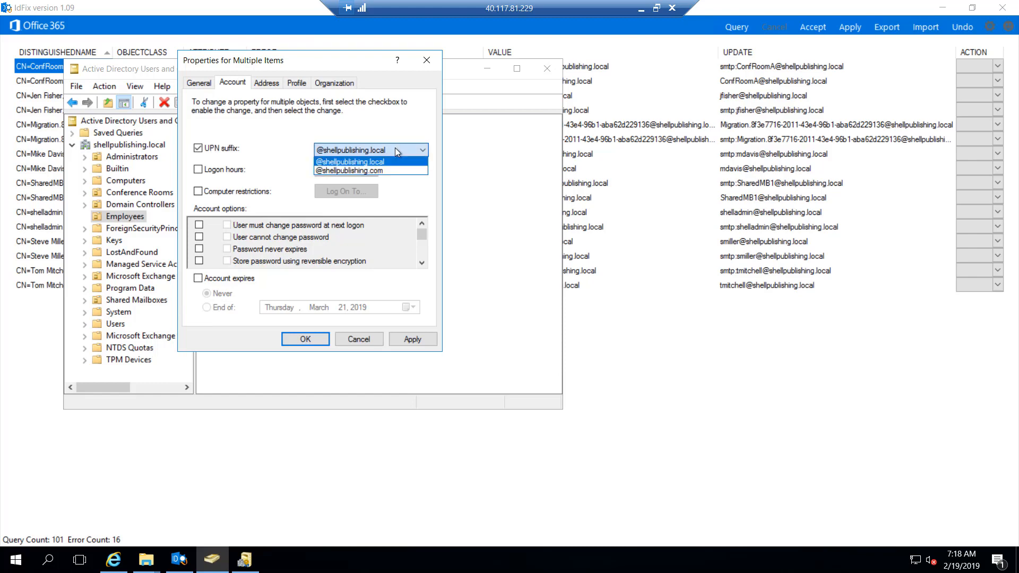
{"action": "left_click", "coordinate": [371, 171]}
{"action": "left_click", "coordinate": [313, 342]}
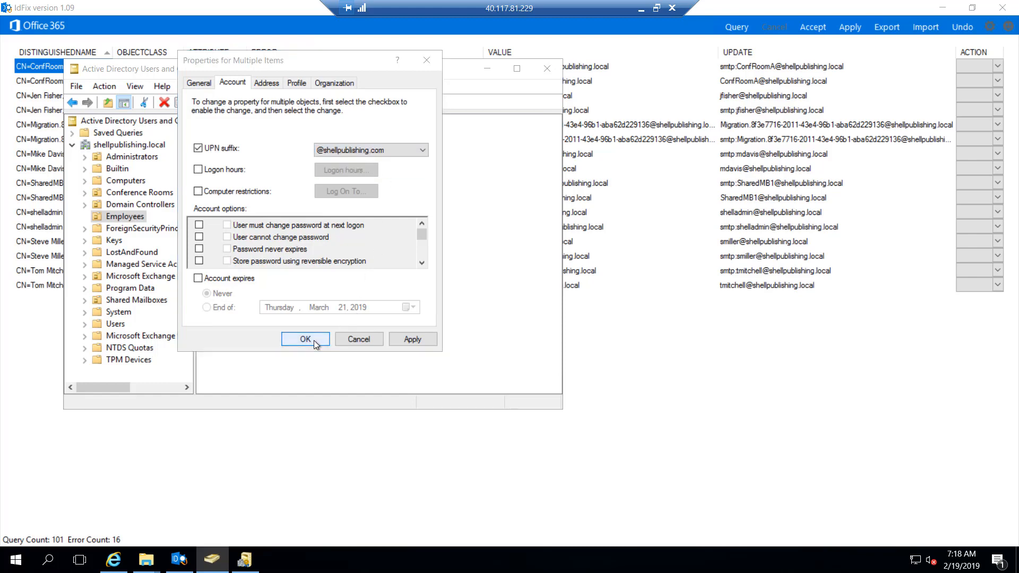
{"action": "left_click", "coordinate": [354, 254]}
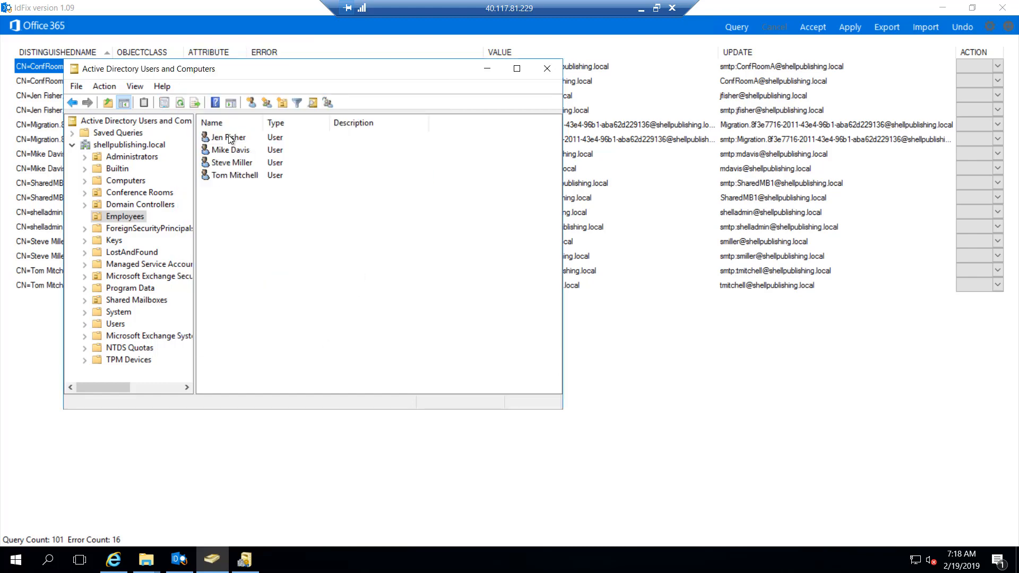
Check the logon name suffix and e-mail address in the second employee's properties, leaving them unchanged.
{"action": "right_click", "coordinate": [229, 154]}
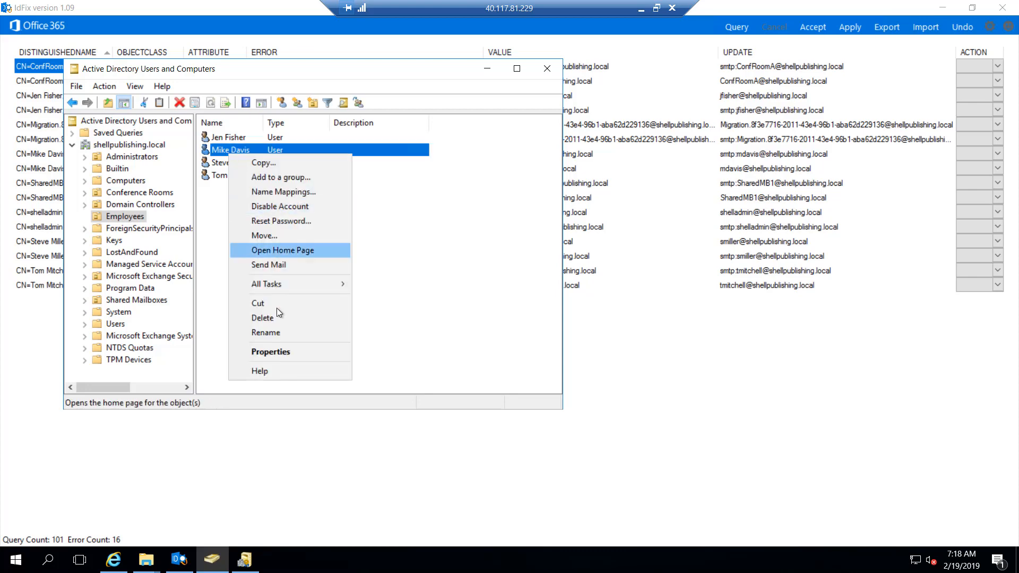
{"action": "left_click", "coordinate": [278, 351]}
{"action": "left_click", "coordinate": [284, 119]}
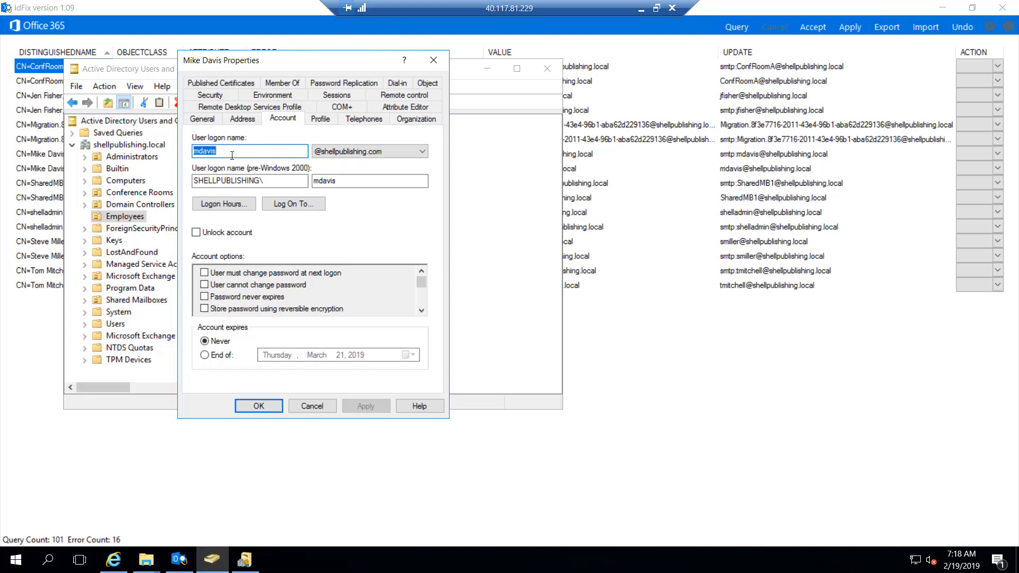
{"action": "left_click", "coordinate": [320, 406]}
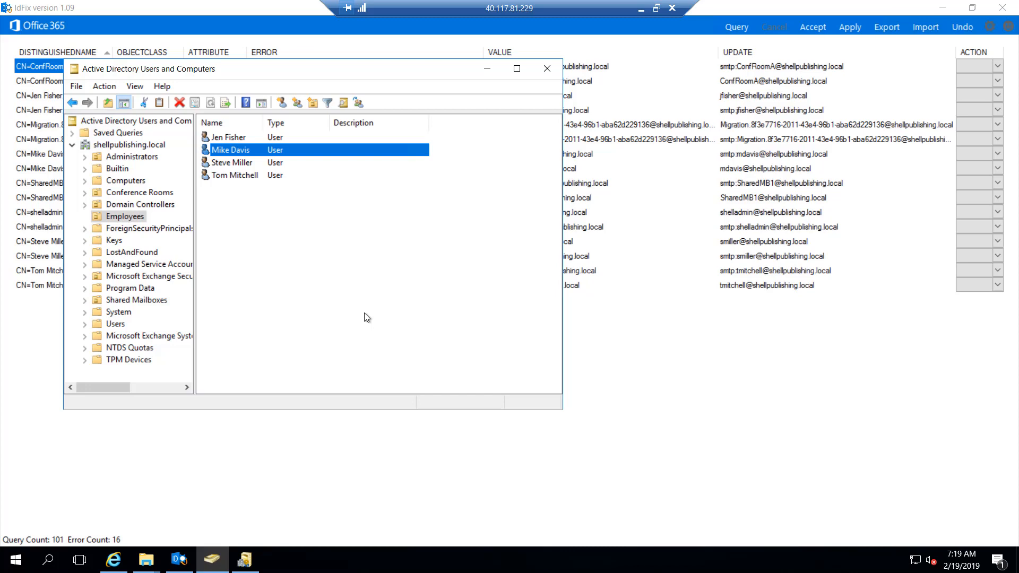
{"action": "right_click", "coordinate": [259, 151]}
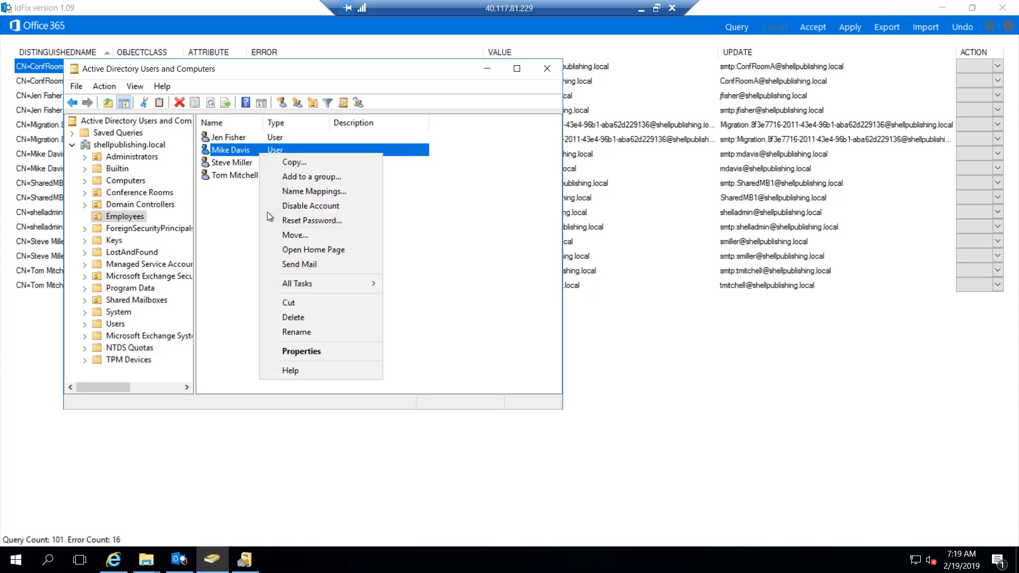
{"action": "left_click", "coordinate": [307, 355]}
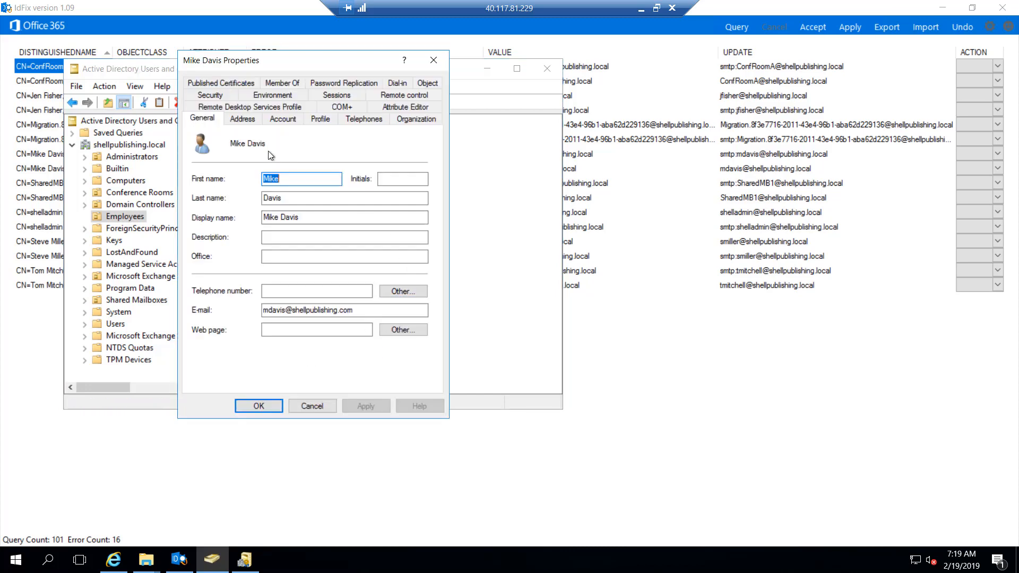
{"action": "left_click", "coordinate": [271, 120]}
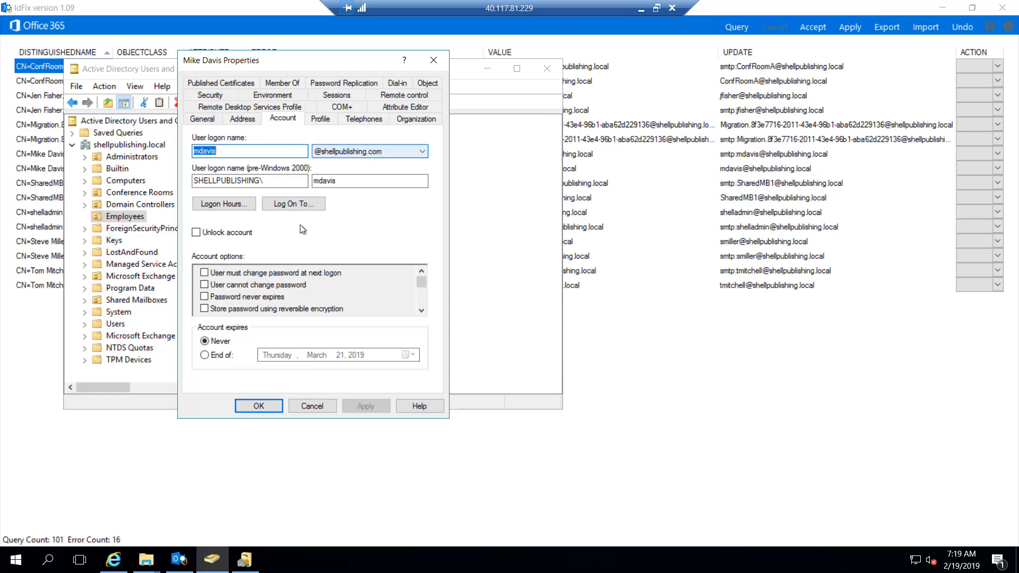
{"action": "left_click", "coordinate": [313, 406]}
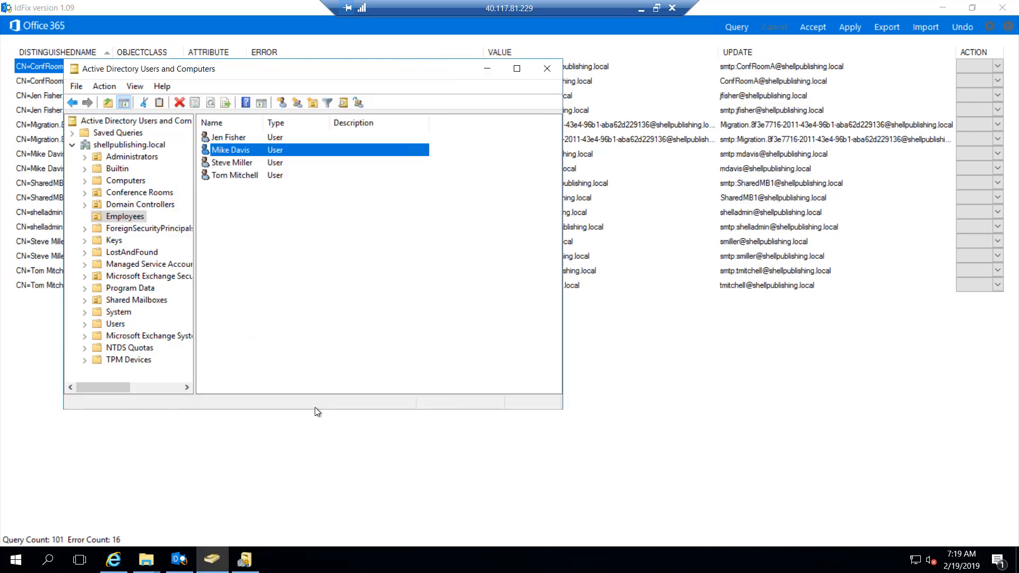
{"action": "left_click_drag", "start_coordinate": [375, 75], "coordinate": [709, 232]}
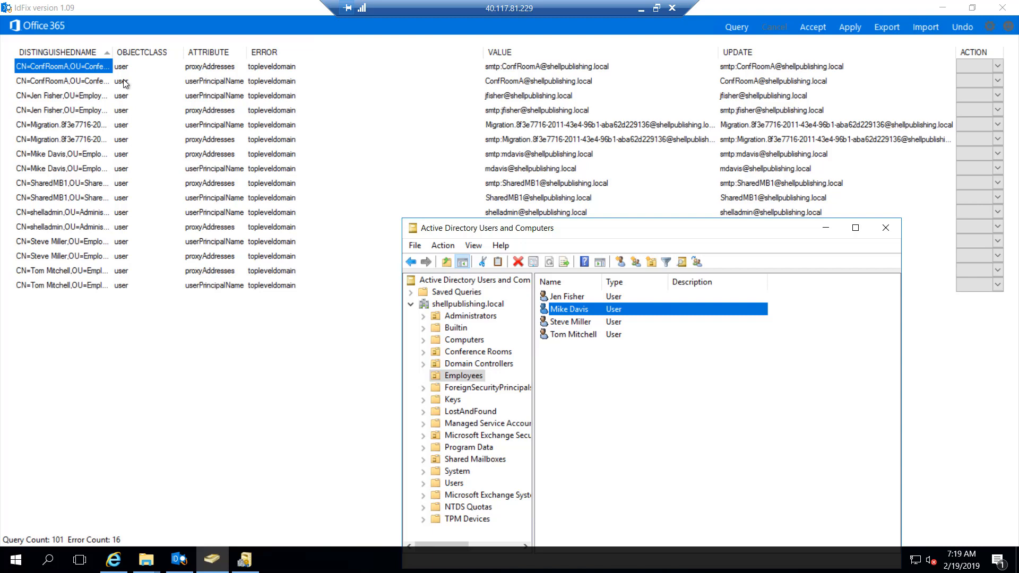
{"action": "left_click_drag", "start_coordinate": [613, 227], "coordinate": [438, 84]}
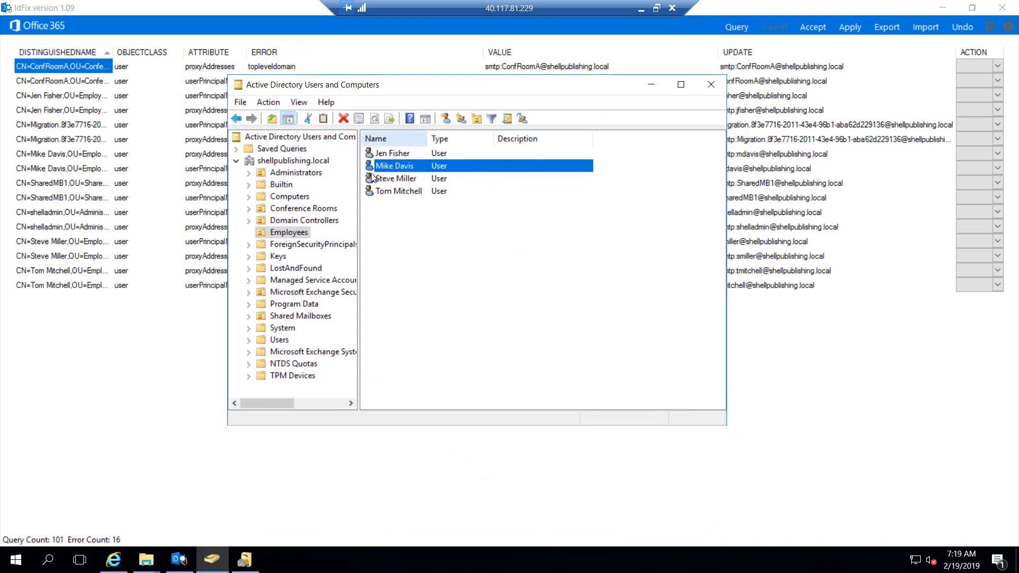
{"action": "left_click", "coordinate": [300, 316]}
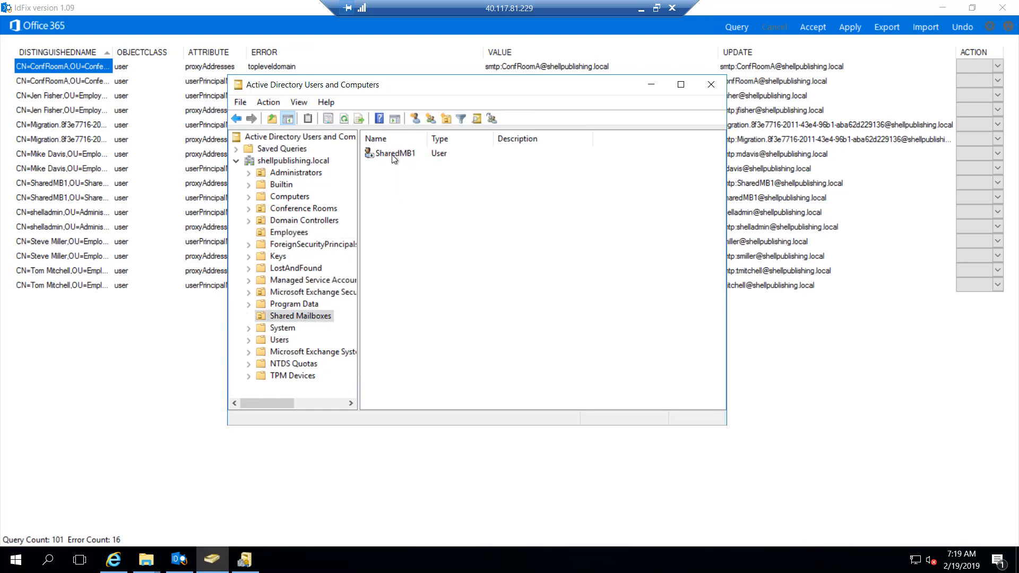
{"action": "right_click", "coordinate": [392, 154]}
{"action": "left_click", "coordinate": [438, 353]}
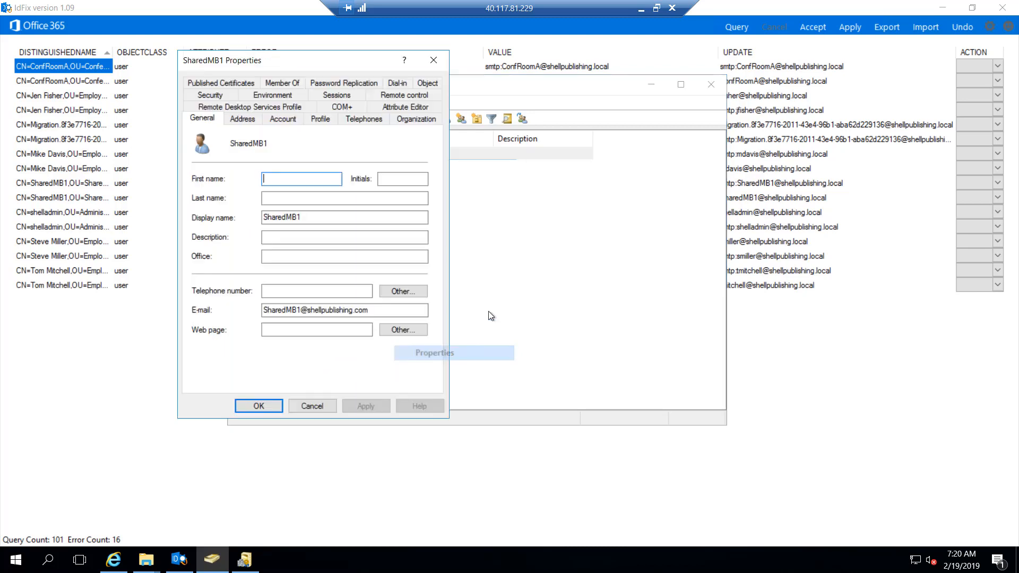
{"action": "left_click", "coordinate": [288, 120]}
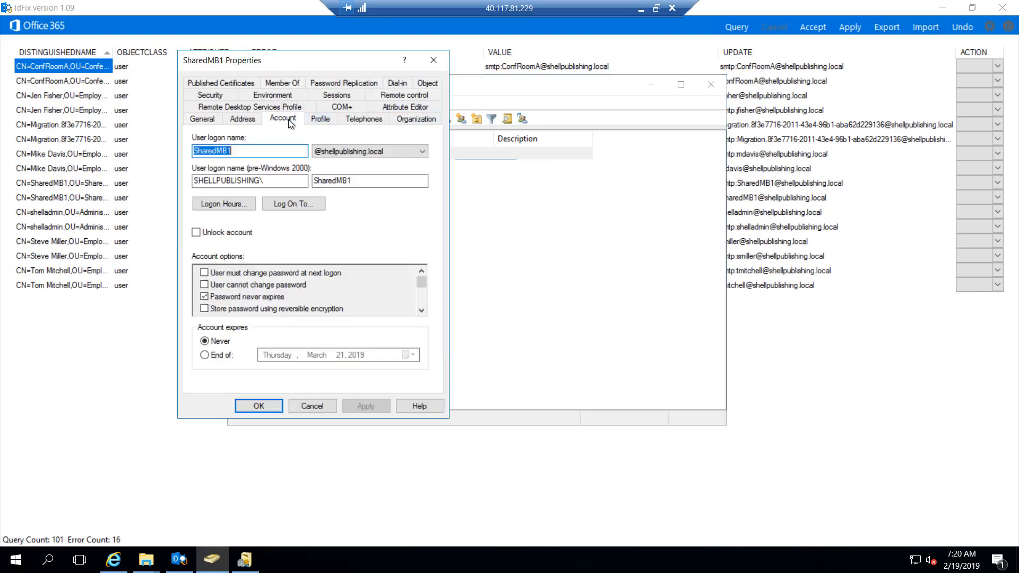
{"action": "left_click", "coordinate": [371, 155]}
{"action": "left_click", "coordinate": [364, 166]}
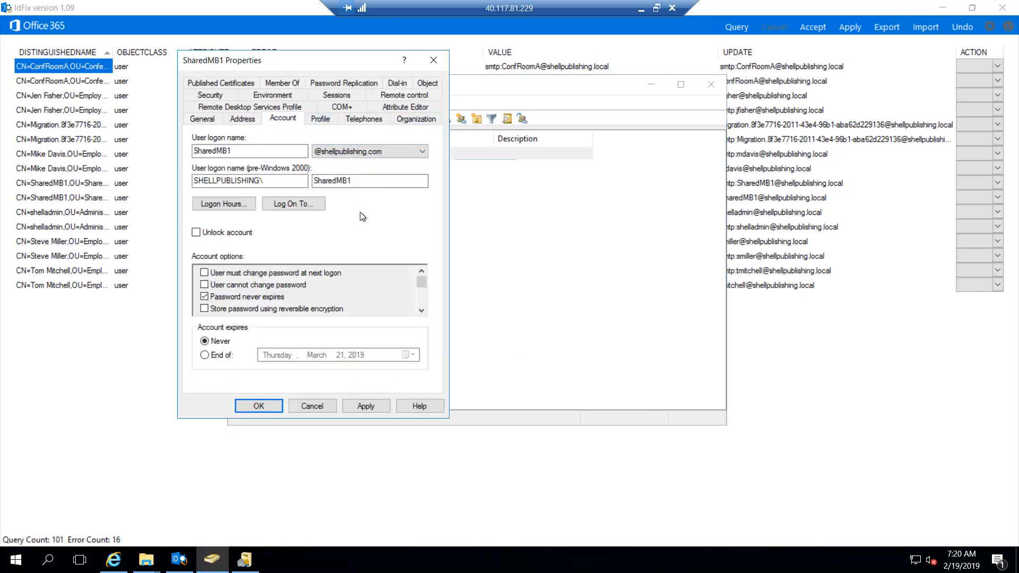
{"action": "left_click", "coordinate": [259, 406]}
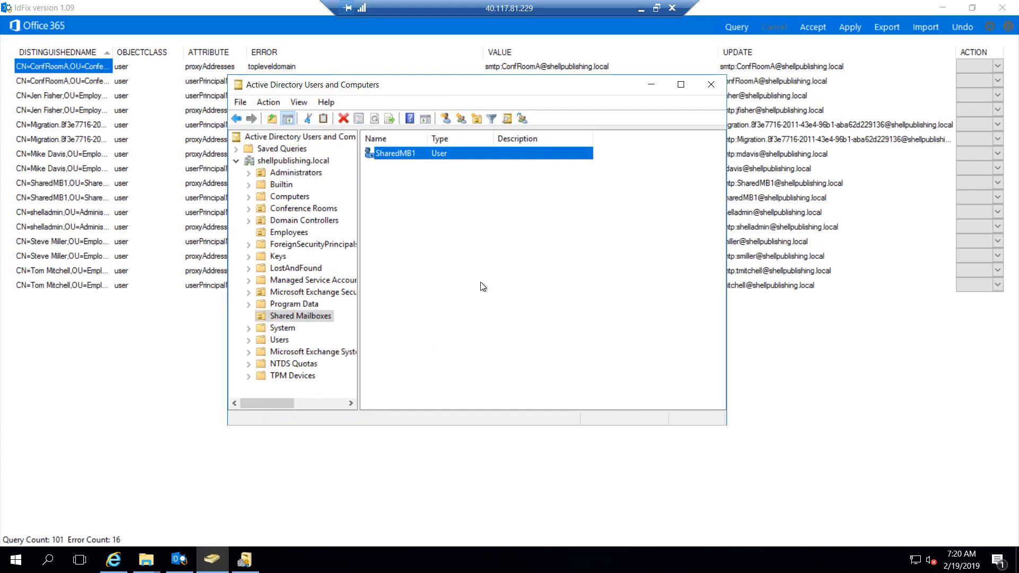
{"action": "left_click", "coordinate": [318, 209]}
{"action": "right_click", "coordinate": [387, 154]}
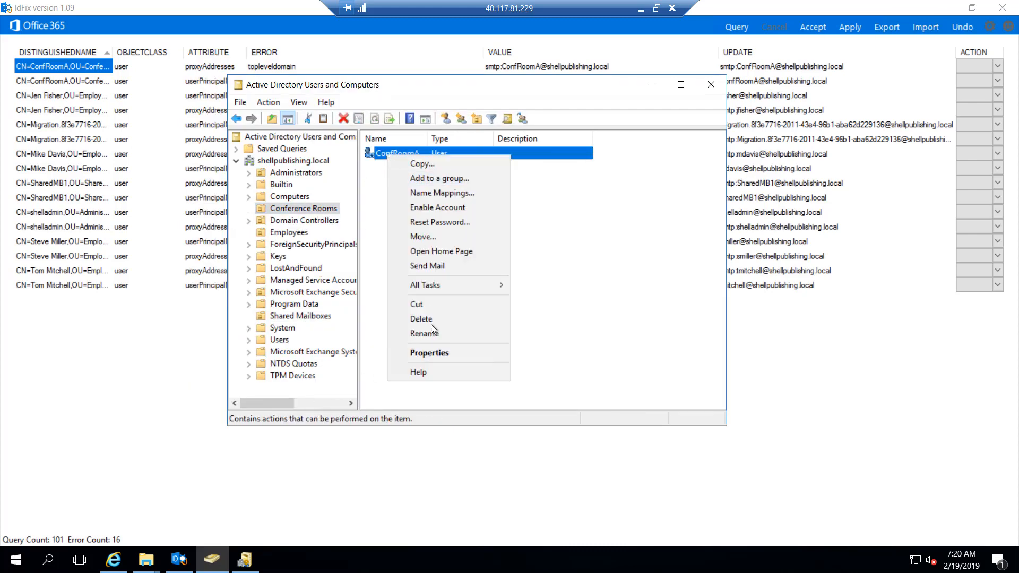
{"action": "left_click", "coordinate": [439, 352]}
{"action": "left_click", "coordinate": [282, 118]}
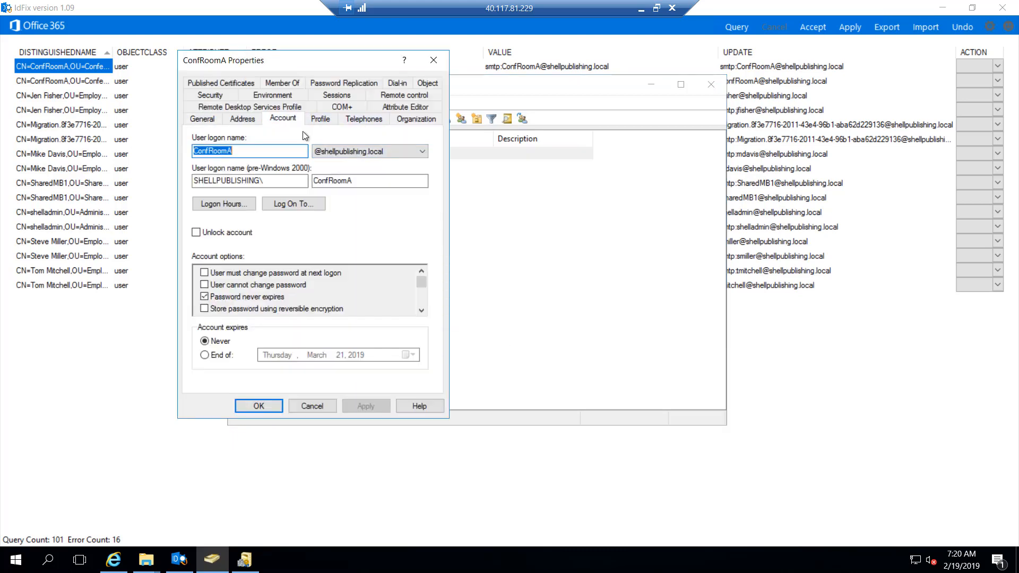
{"action": "left_click", "coordinate": [422, 151]}
{"action": "left_click", "coordinate": [409, 168]}
{"action": "left_click", "coordinate": [258, 406]}
{"action": "left_click_drag", "start_coordinate": [580, 94], "coordinate": [811, 171]}
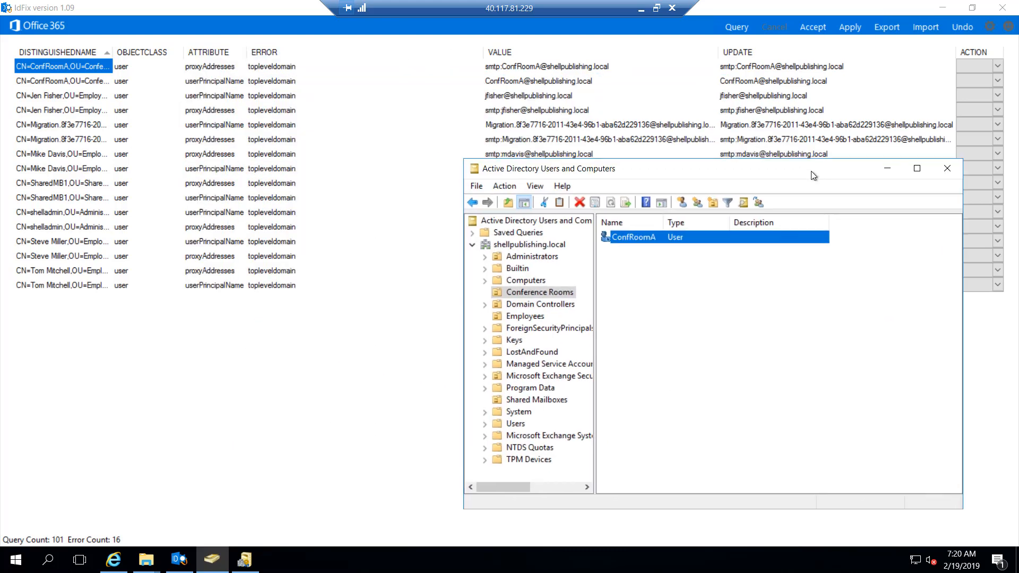
{"action": "left_click", "coordinate": [876, 168]}
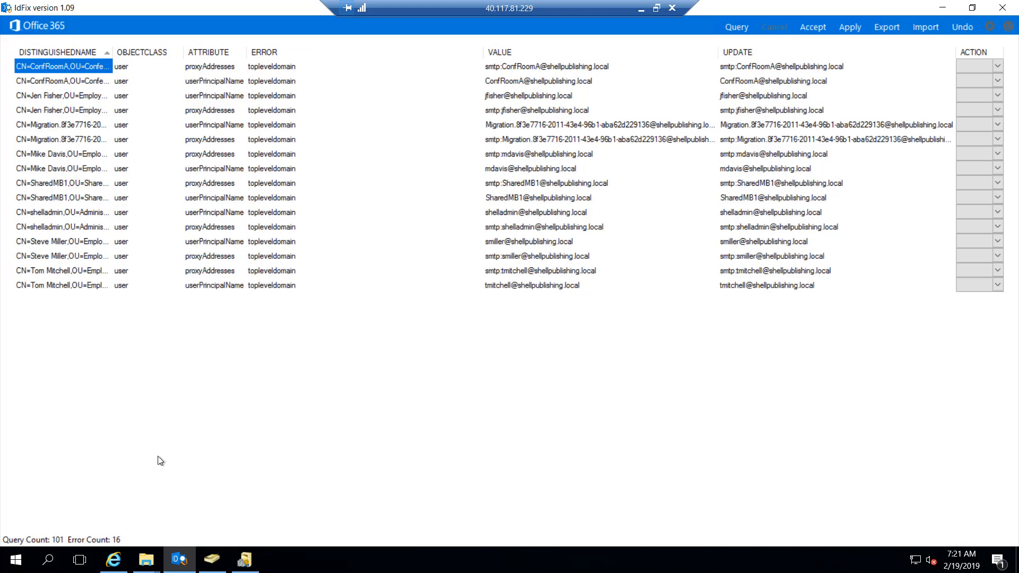
Switch to the Exchange admin center in Internet Explorer and show the email address policies for mail flow.
{"action": "left_click", "coordinate": [114, 560]}
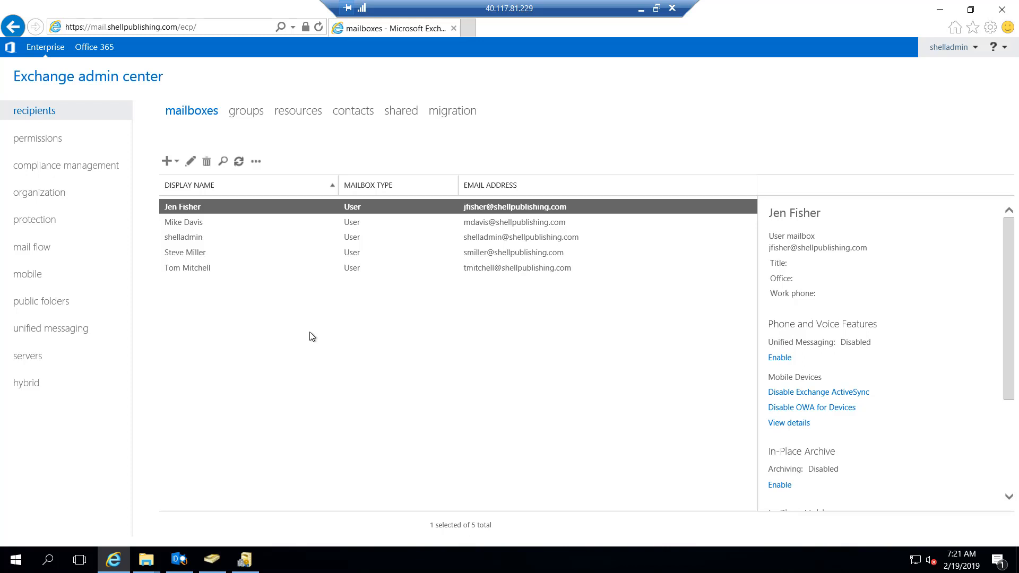
{"action": "left_click", "coordinate": [38, 248]}
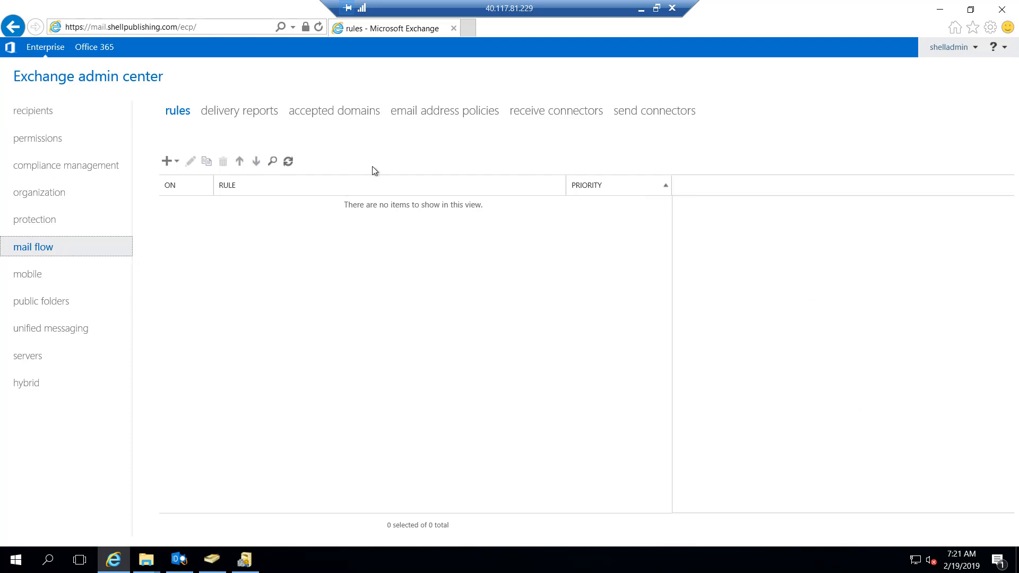
{"action": "left_click", "coordinate": [435, 117]}
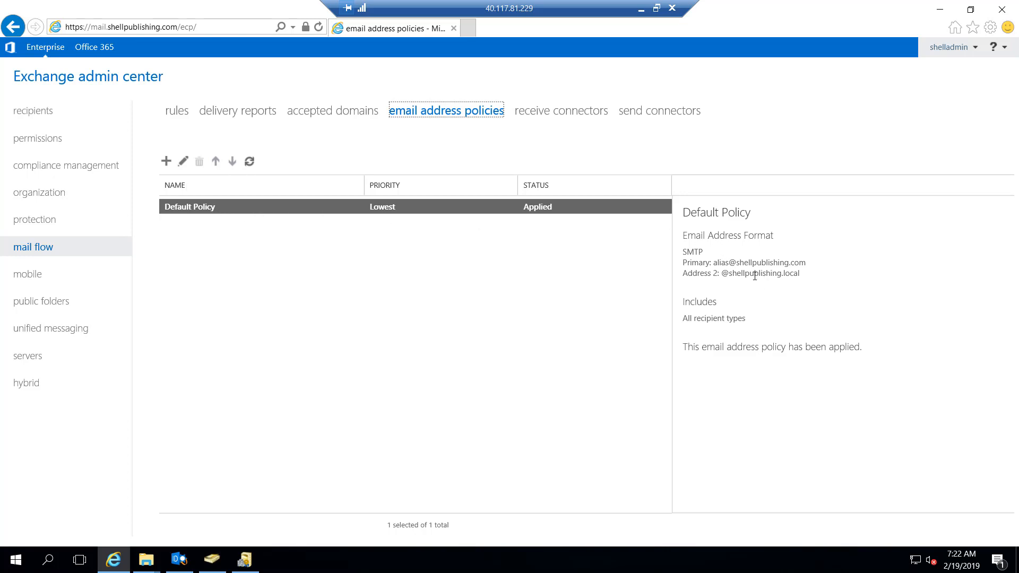
{"action": "left_click", "coordinate": [184, 162]}
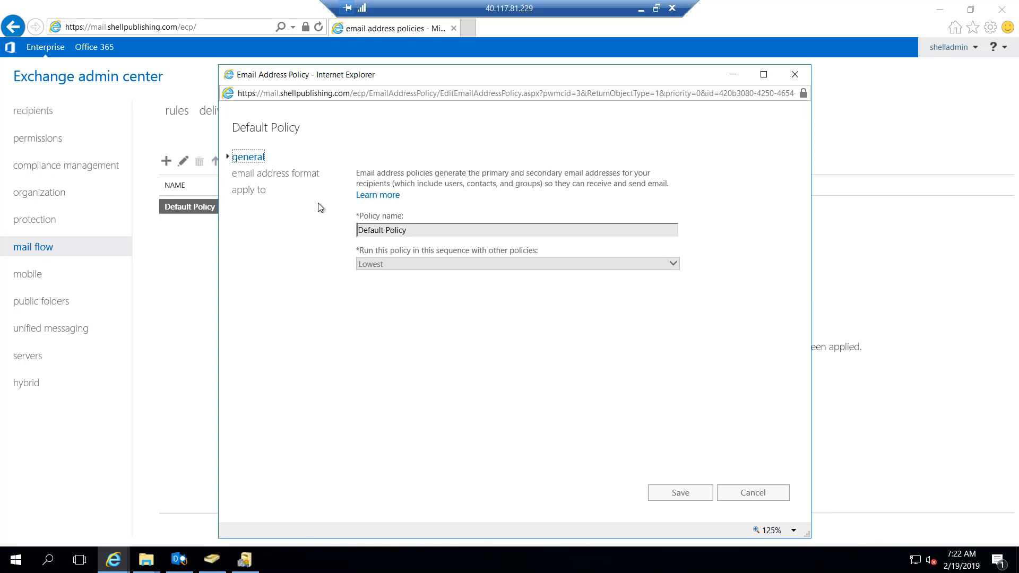
{"action": "left_click", "coordinate": [276, 176]}
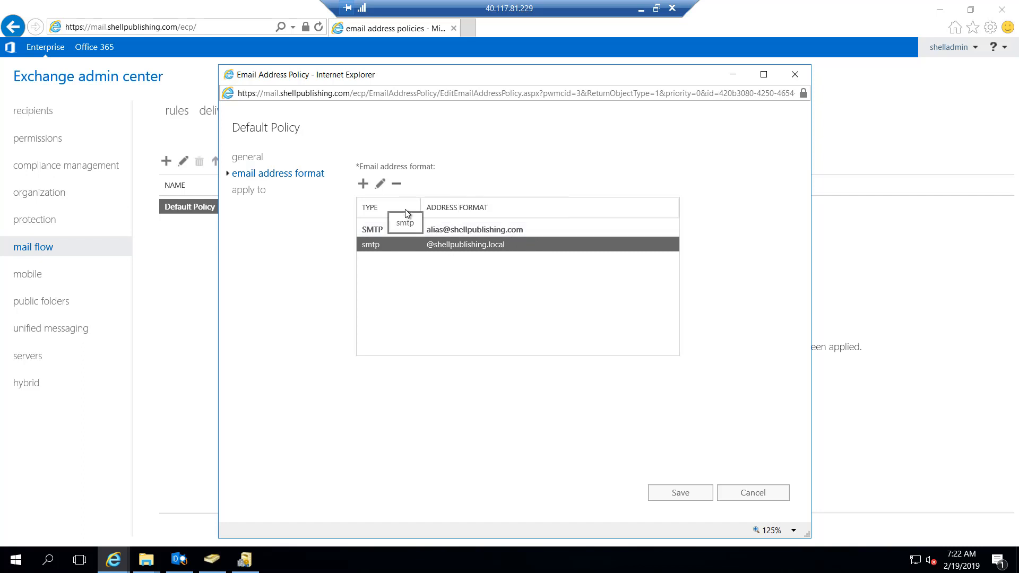
{"action": "left_click", "coordinate": [398, 184]}
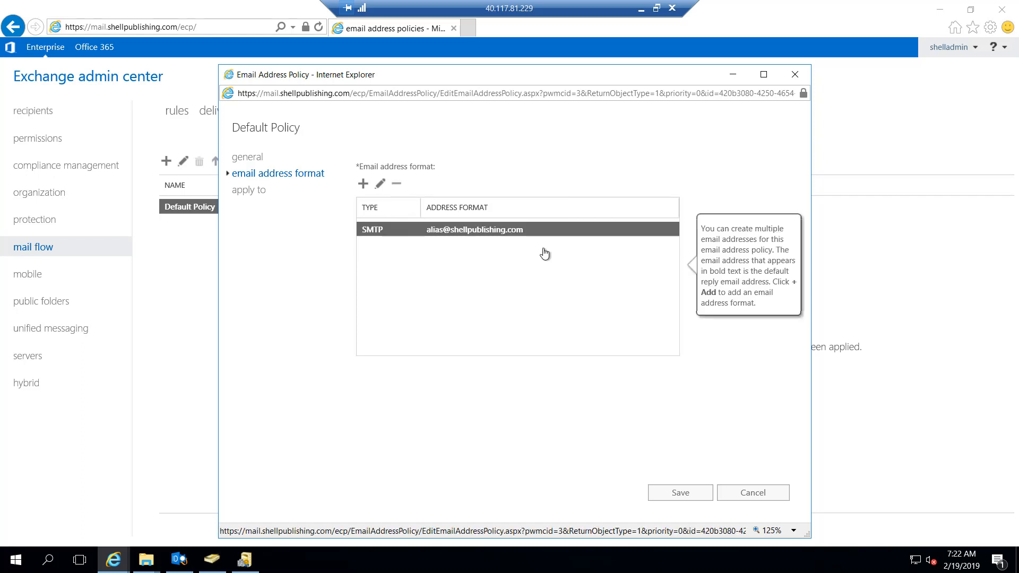
{"action": "left_click", "coordinate": [676, 494]}
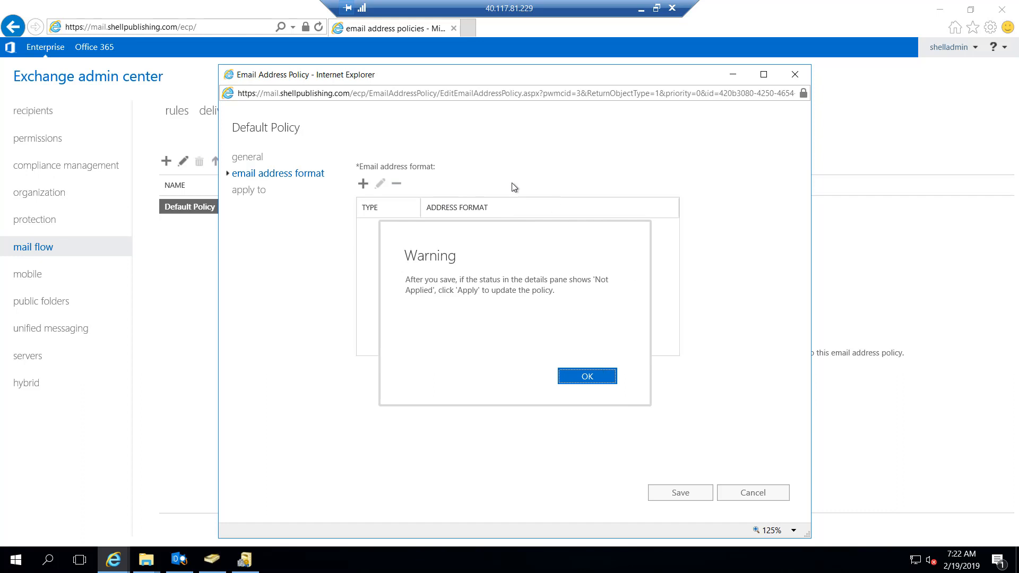
{"action": "left_click", "coordinate": [584, 377]}
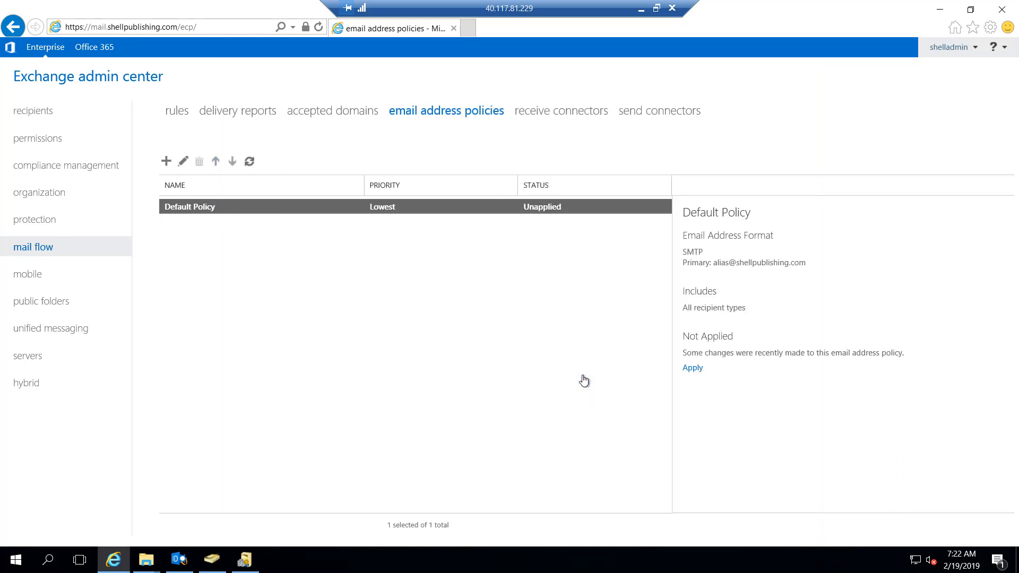
{"action": "left_click", "coordinate": [692, 369]}
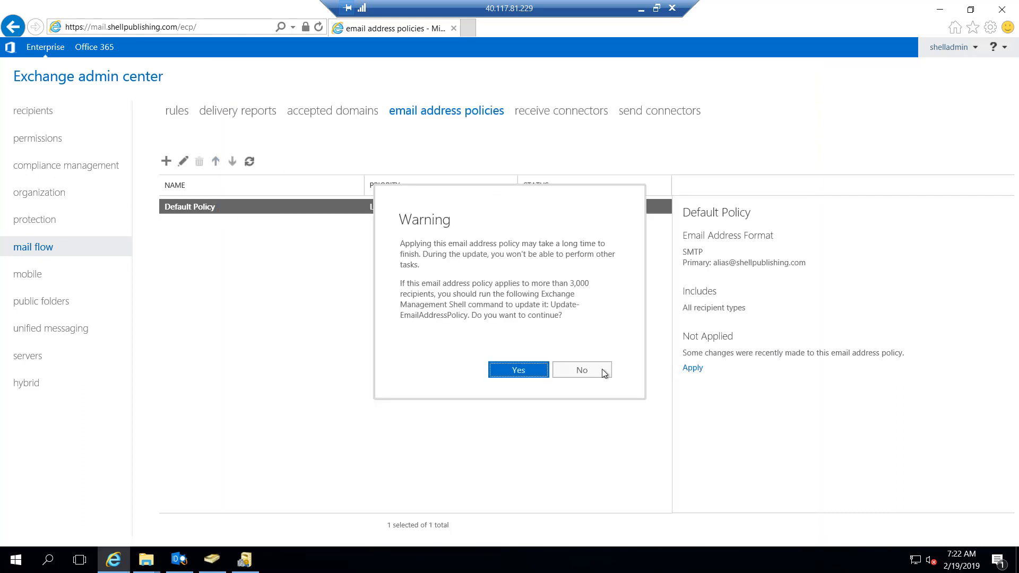
{"action": "left_click", "coordinate": [519, 371]}
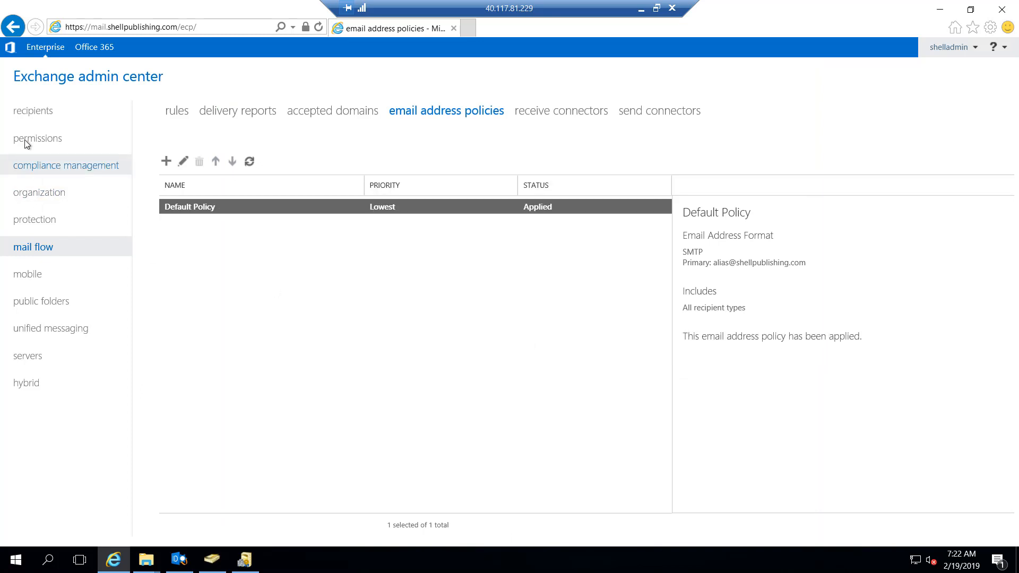
Delete the secondary shellpublishing.local SMTP address from the first user mailbox in the recipients list and save the mailbox.
{"action": "left_click", "coordinate": [34, 114]}
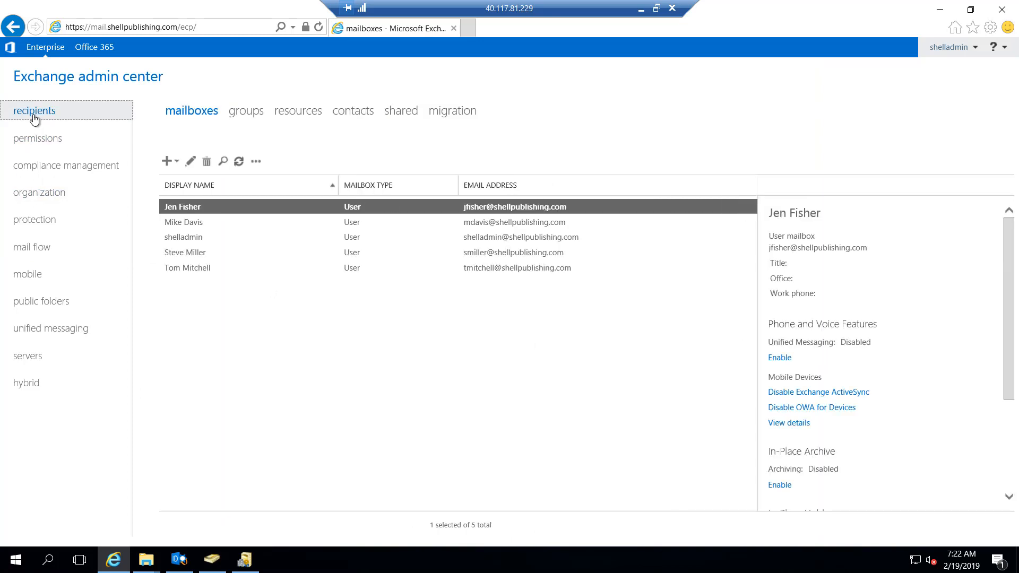
{"action": "double_click", "coordinate": [211, 211]}
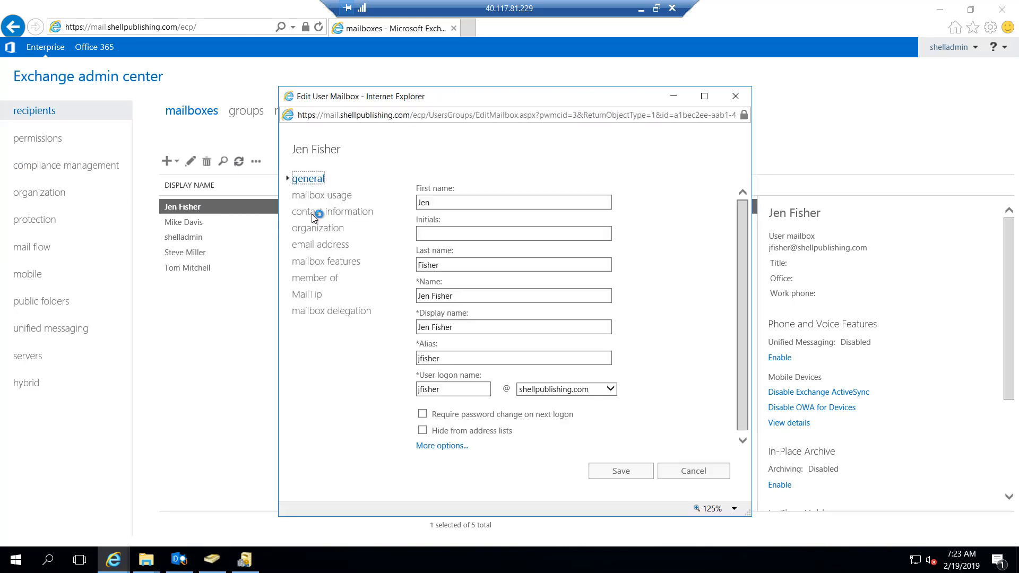
{"action": "left_click", "coordinate": [324, 245]}
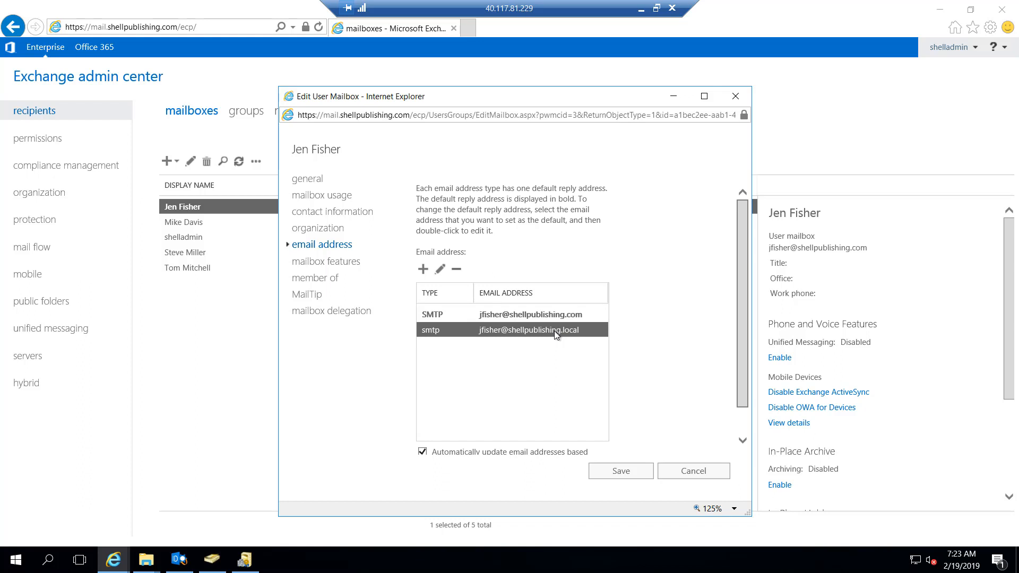
{"action": "left_click", "coordinate": [457, 269]}
{"action": "left_click", "coordinate": [621, 471]}
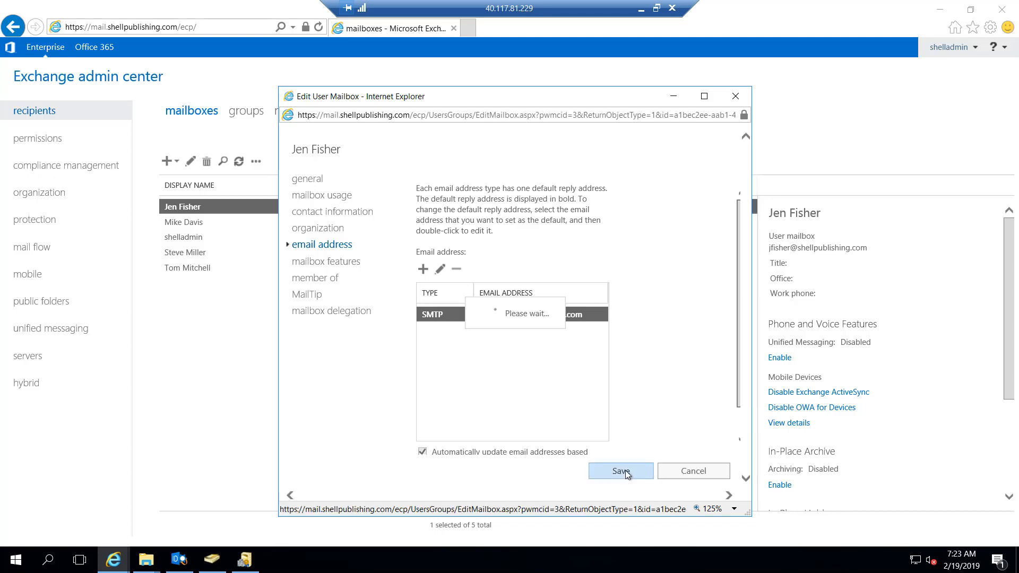
Delete the secondary shellpublishing.local SMTP address from each of the four remaining user mailboxes, including shelladmin, saving each one.
{"action": "left_click", "coordinate": [202, 223]}
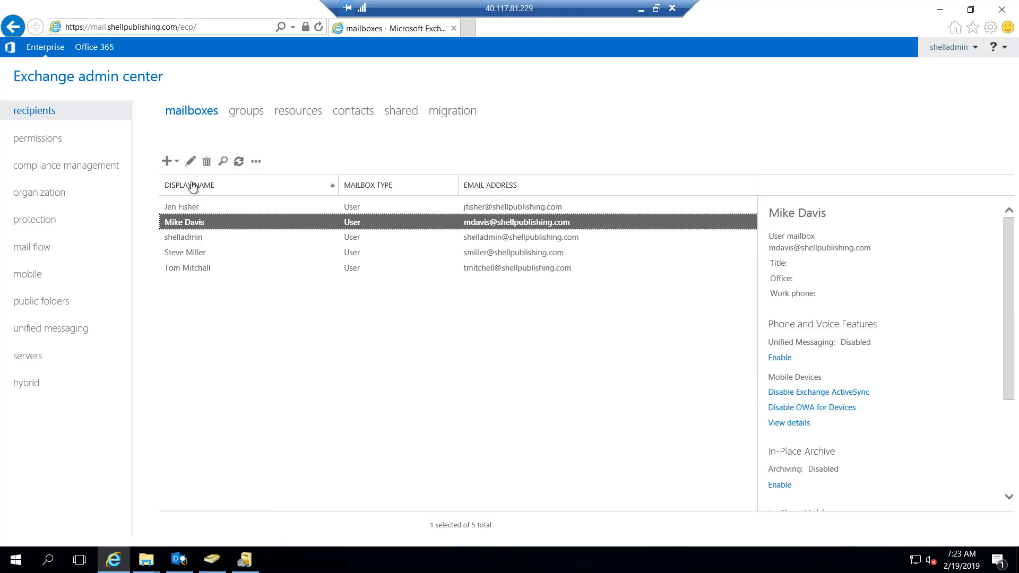
{"action": "left_click", "coordinate": [191, 161]}
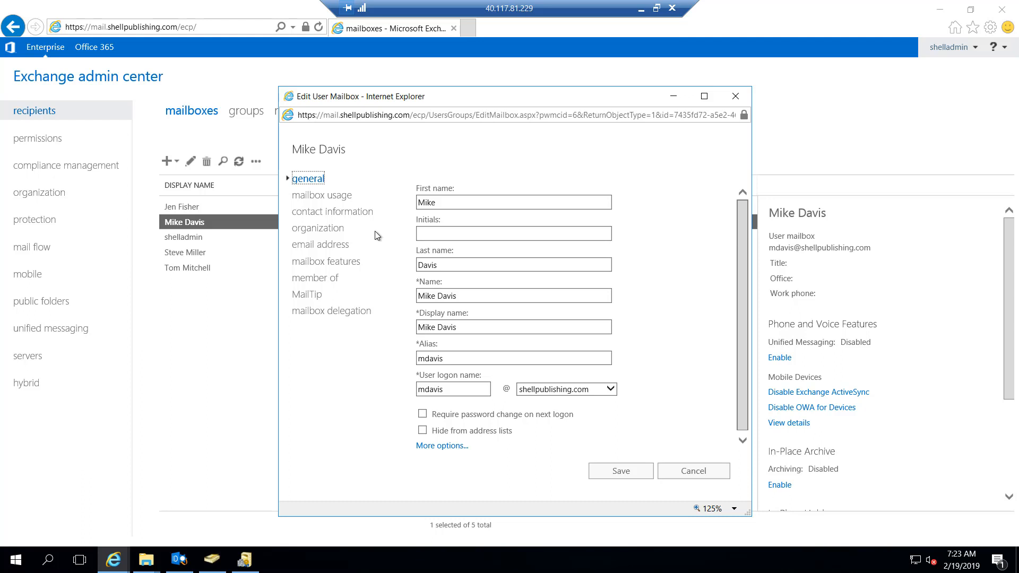
{"action": "left_click", "coordinate": [335, 244]}
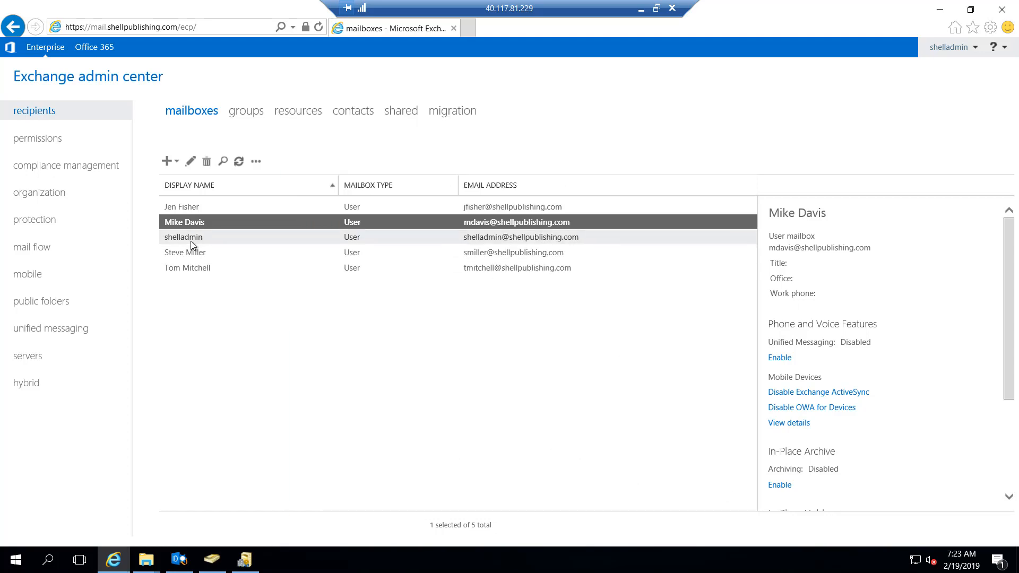
{"action": "double_click", "coordinate": [190, 239]}
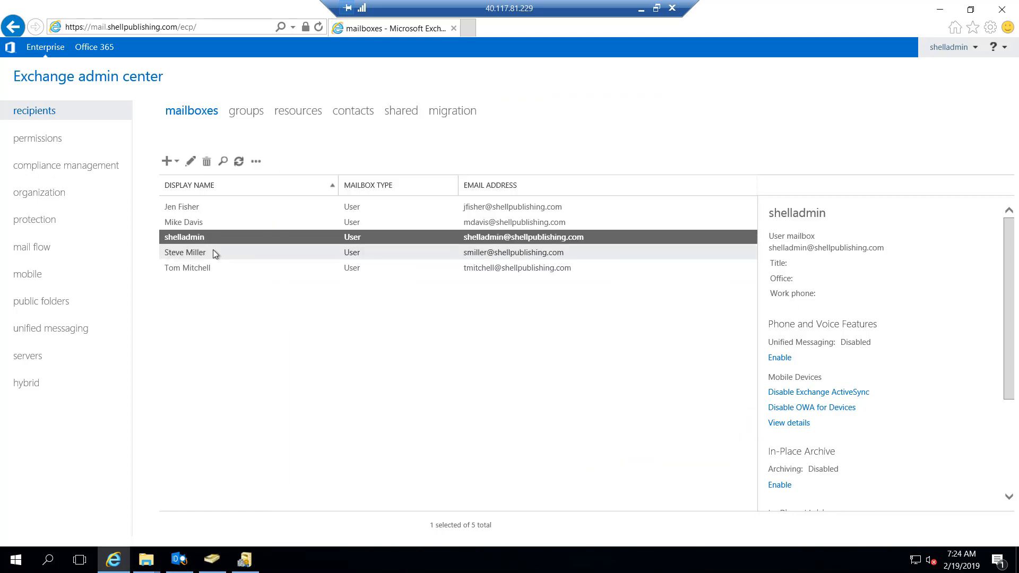
{"action": "double_click", "coordinate": [212, 252]}
{"action": "left_click", "coordinate": [329, 247]}
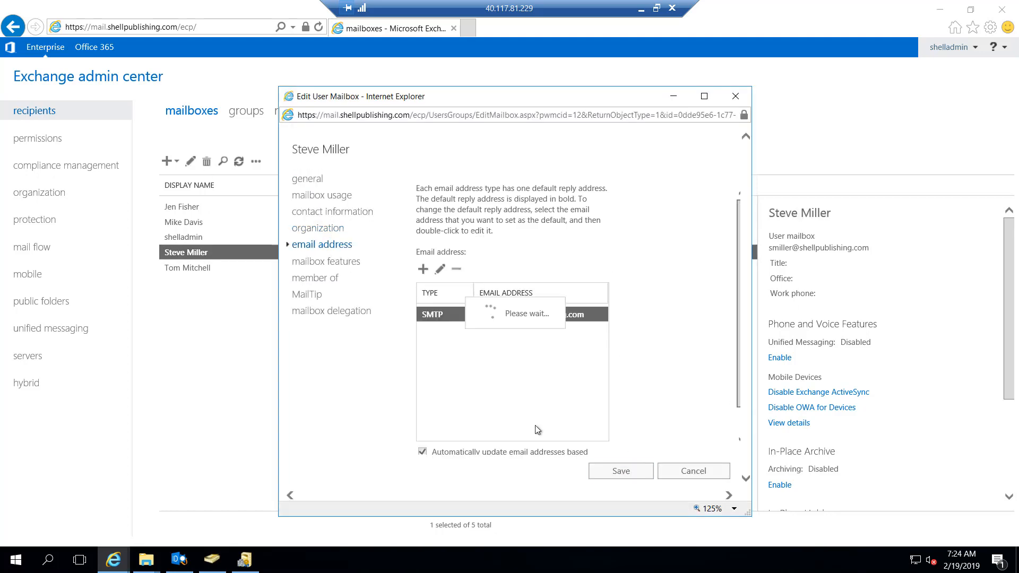
{"action": "left_click", "coordinate": [329, 247]}
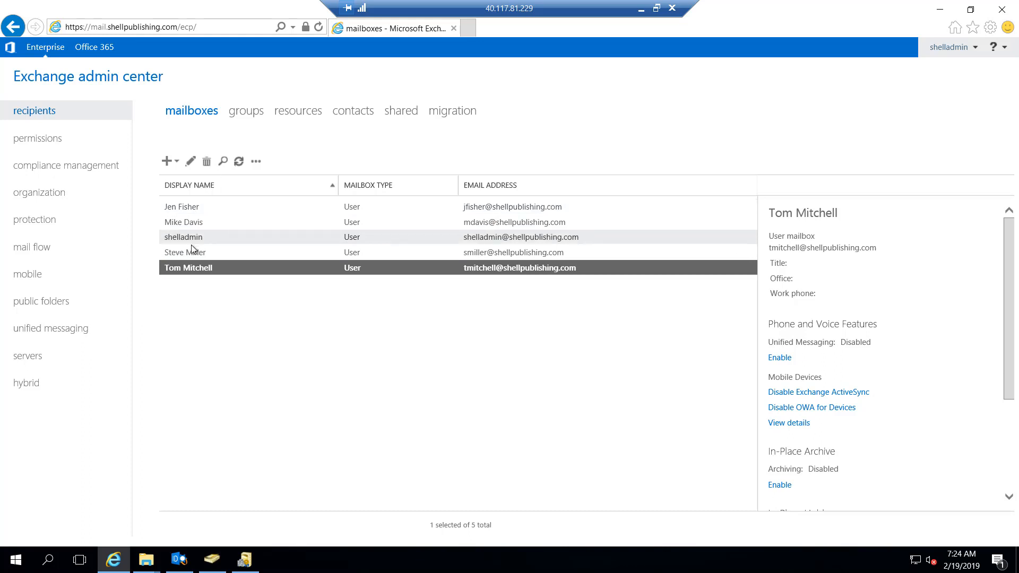
Delete the secondary shellpublishing.local SMTP address from the SharedMB1 shared mailbox and the ConfRoomA room mailbox, saving each one.
{"action": "left_click", "coordinate": [398, 111]}
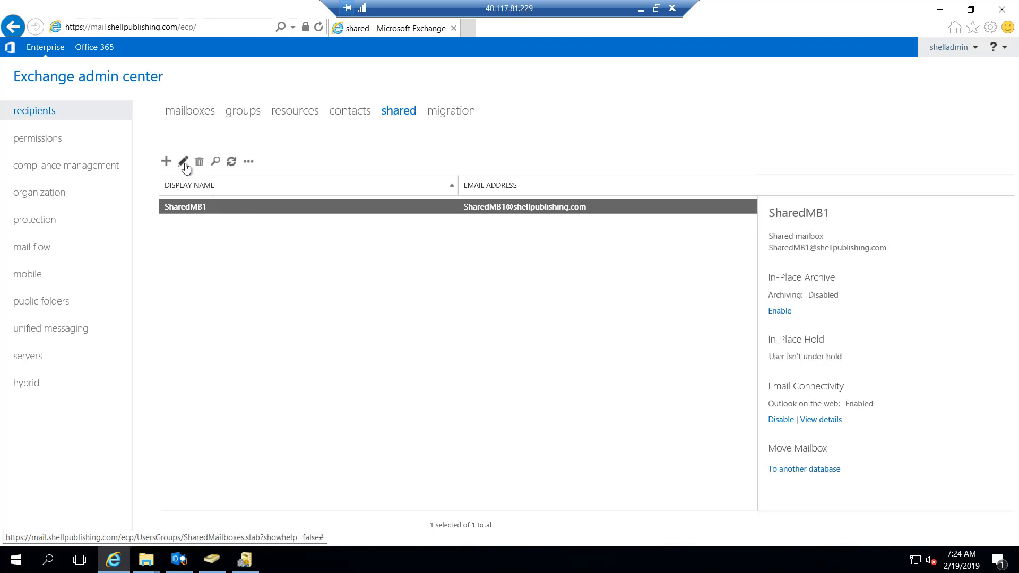
{"action": "left_click", "coordinate": [183, 162]}
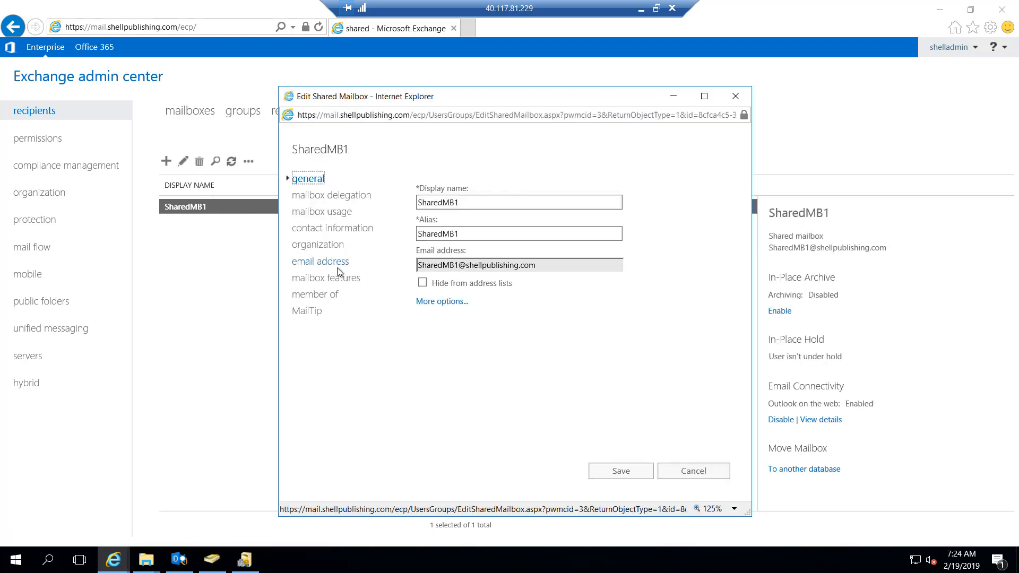
{"action": "left_click", "coordinate": [329, 261]}
{"action": "left_click", "coordinate": [508, 331]}
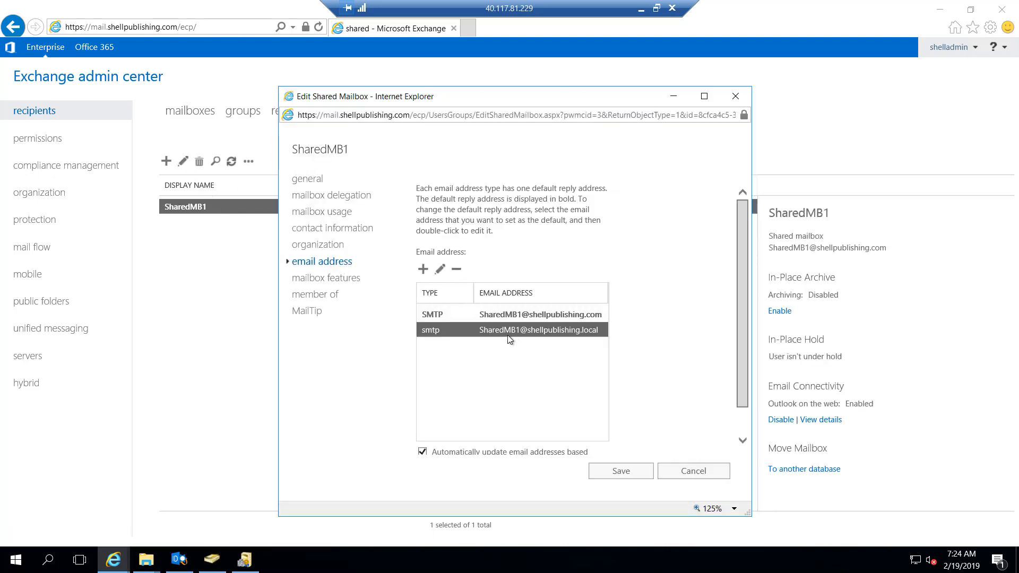
{"action": "left_click", "coordinate": [456, 270]}
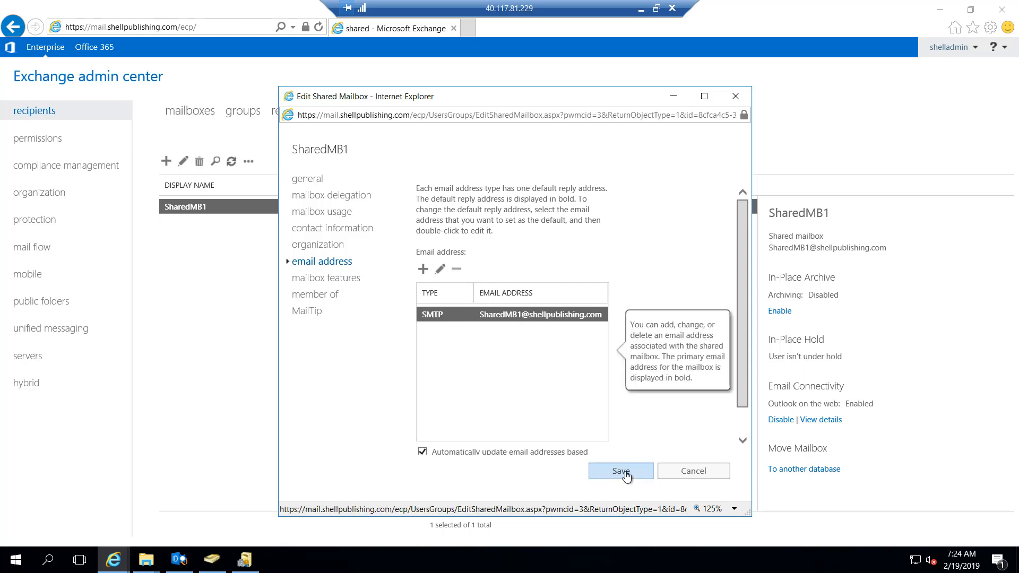
{"action": "left_click", "coordinate": [622, 471]}
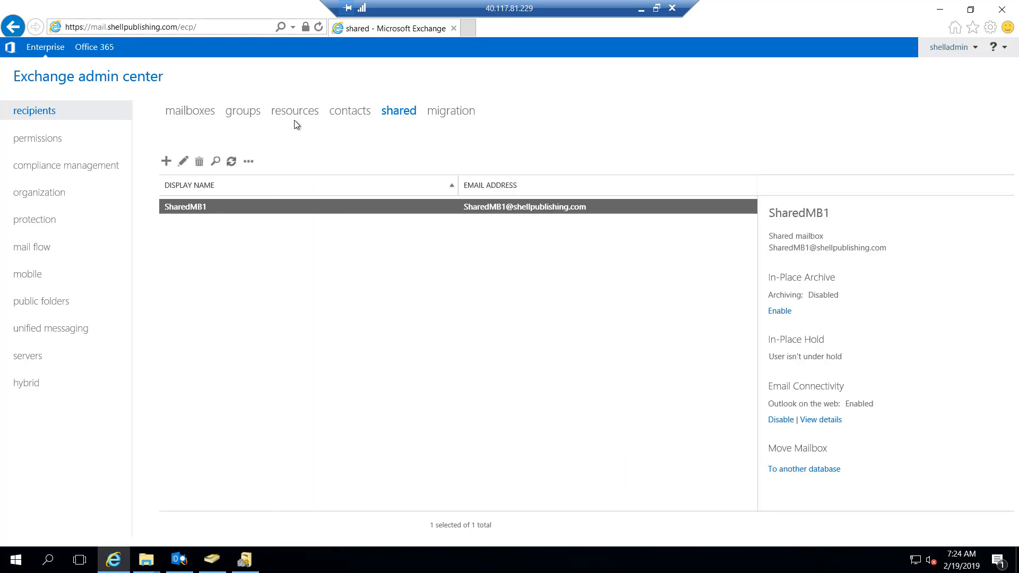
{"action": "left_click", "coordinate": [294, 114]}
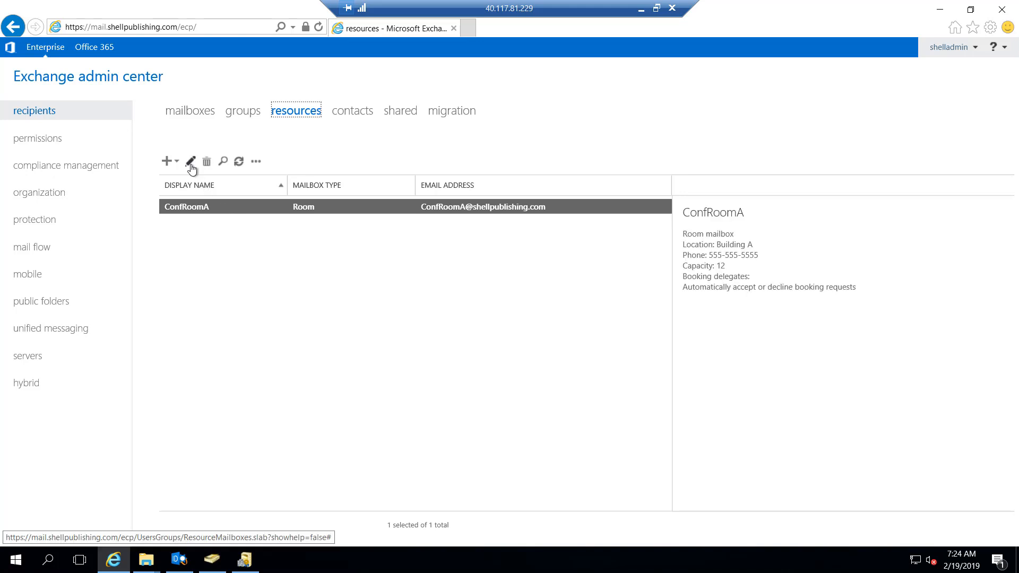
{"action": "left_click", "coordinate": [190, 162]}
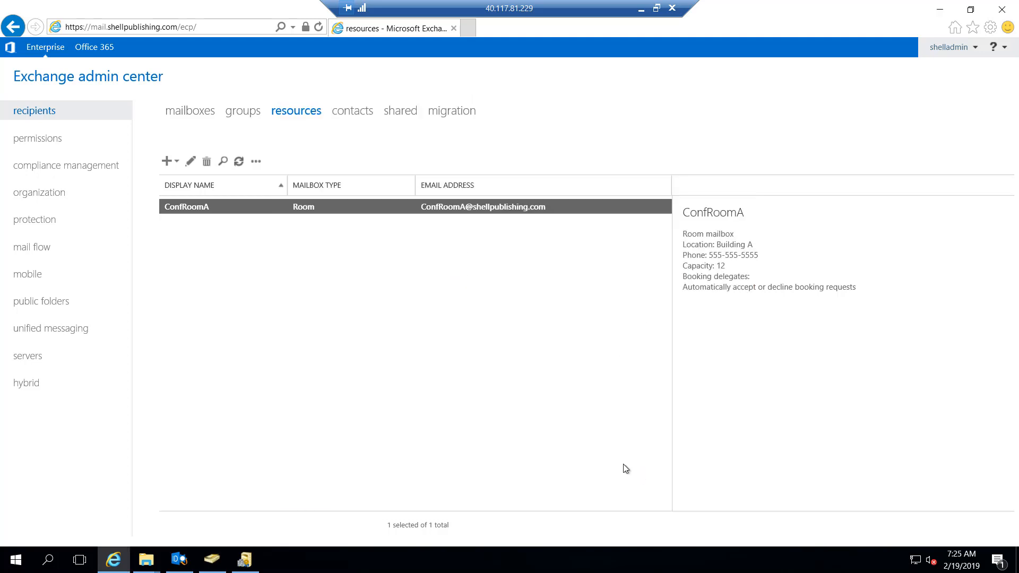
Switch to IdFix, try to rerun the directory query, and quit the program.
{"action": "left_click", "coordinate": [179, 560]}
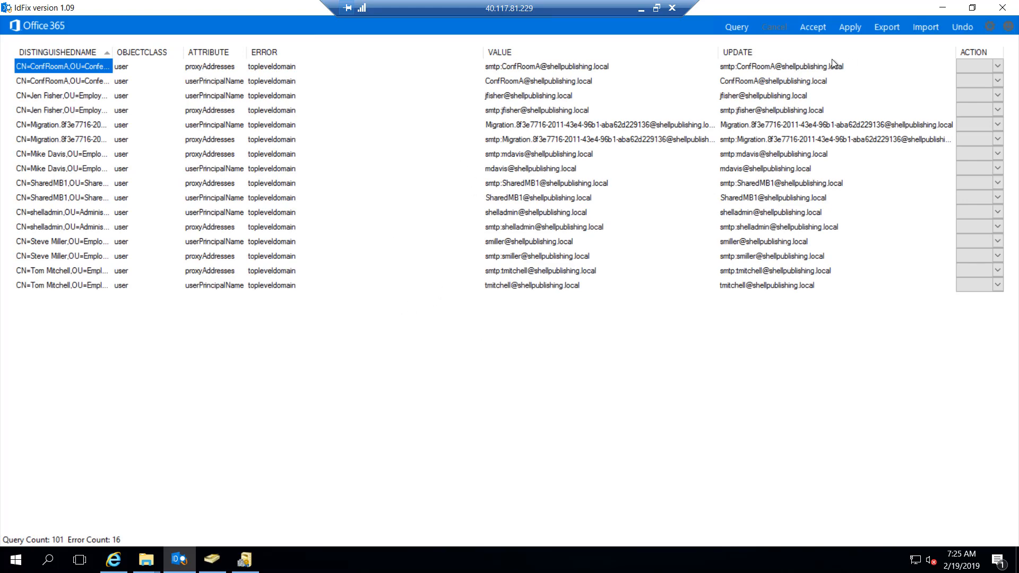
{"action": "left_click", "coordinate": [736, 27]}
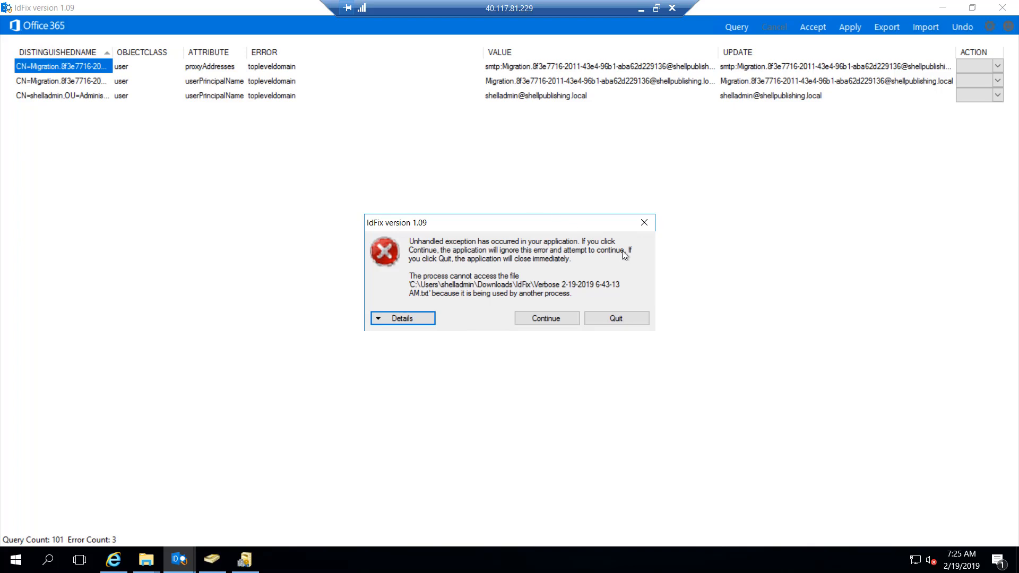
{"action": "left_click", "coordinate": [616, 319]}
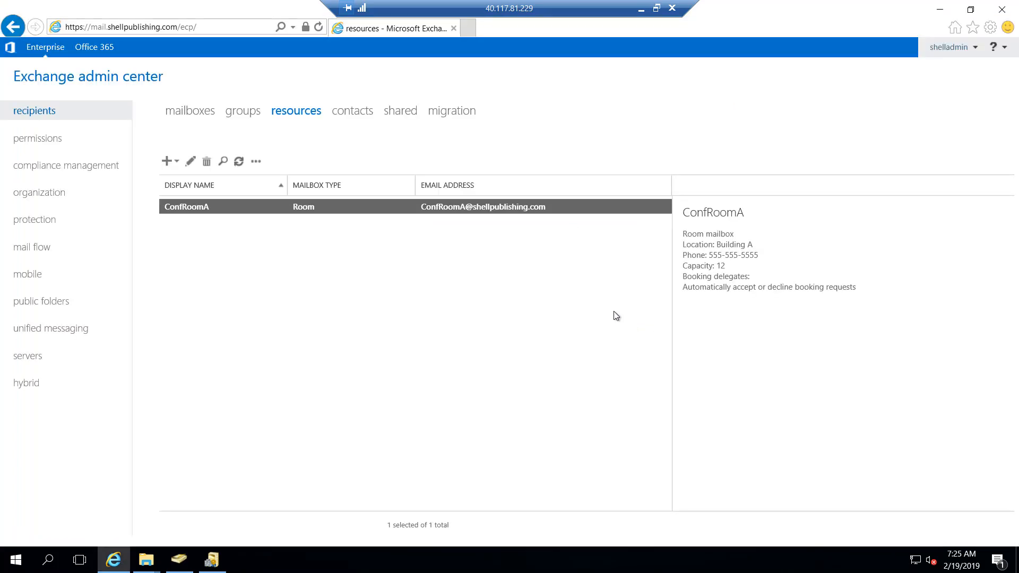
Relaunch IdFix from its download folder, rerun the directory query, and maximize the results window.
{"action": "mouse_move", "coordinate": [146, 560]}
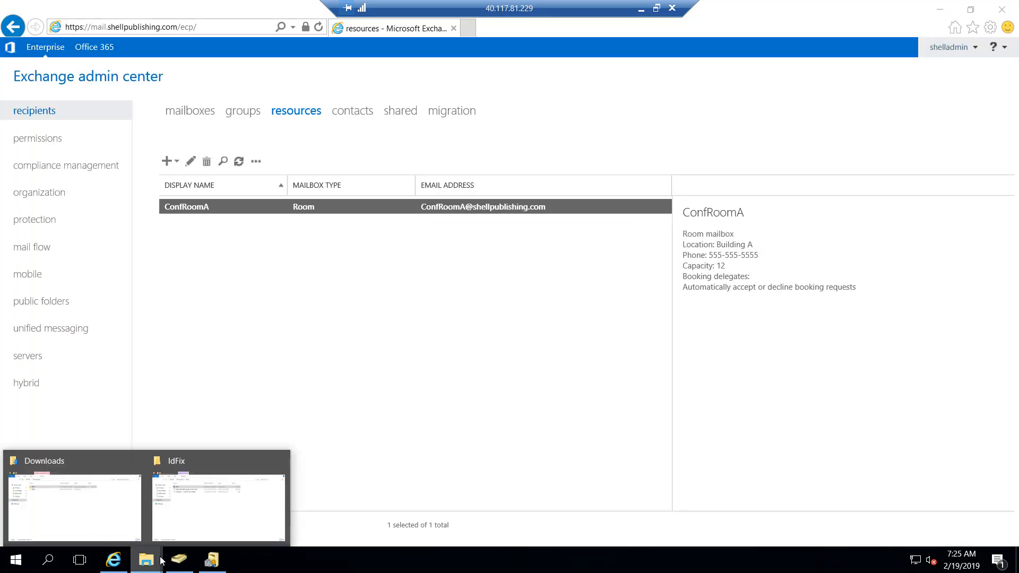
{"action": "left_click", "coordinate": [201, 502]}
{"action": "double_click", "coordinate": [299, 185]}
{"action": "left_click", "coordinate": [547, 304]}
{"action": "left_click", "coordinate": [635, 371]}
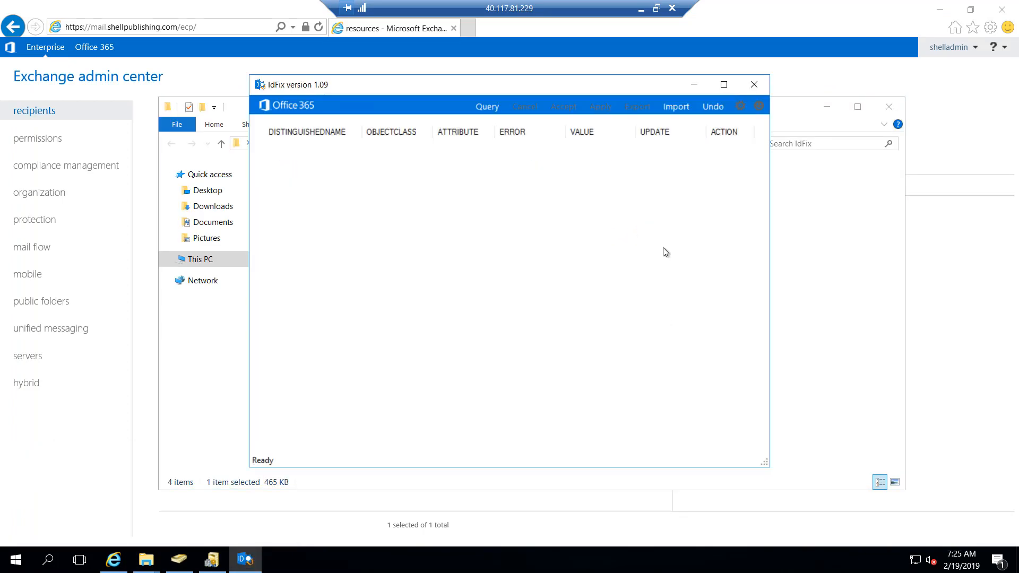
{"action": "left_click", "coordinate": [488, 108]}
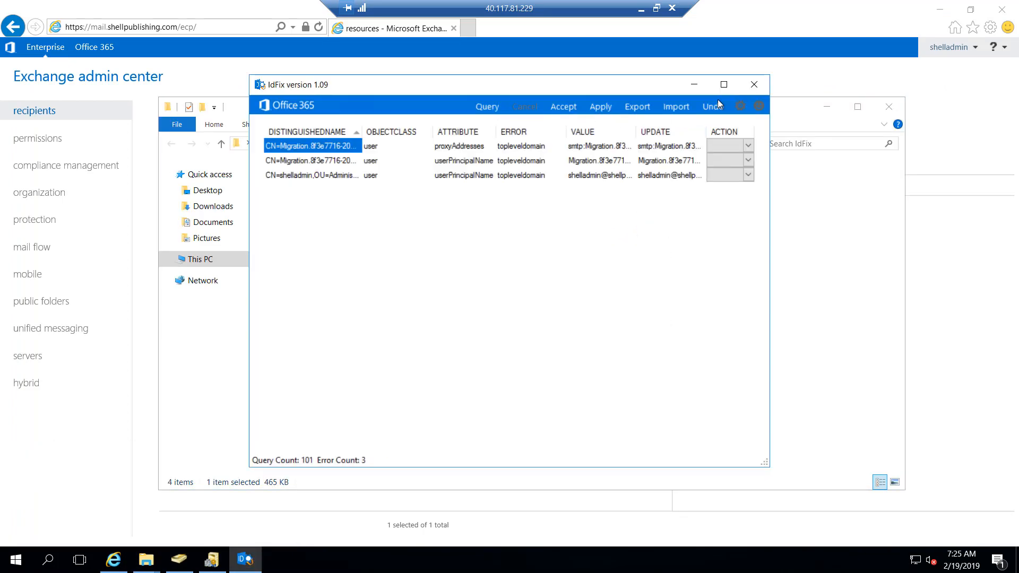
{"action": "left_click", "coordinate": [724, 85]}
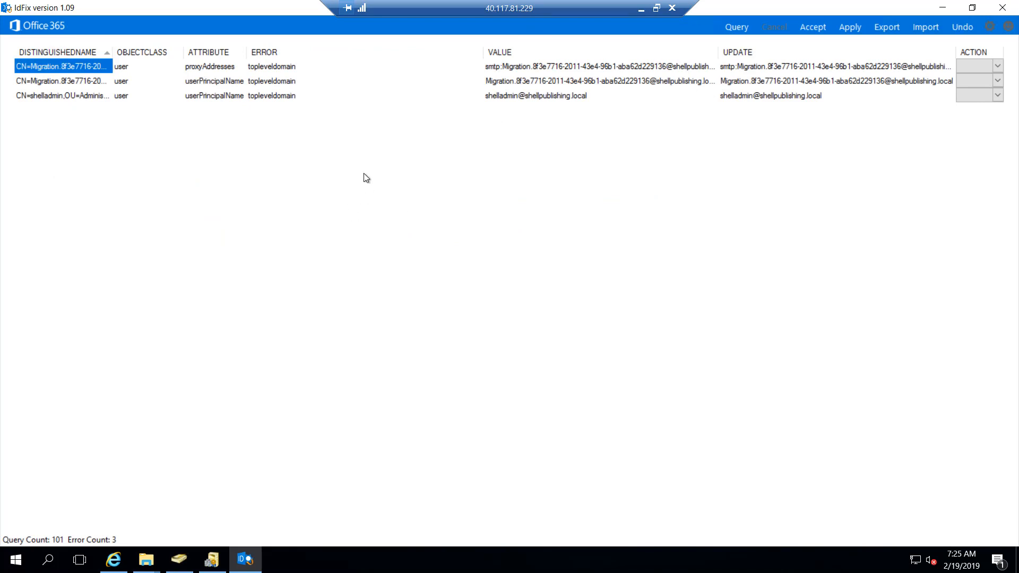